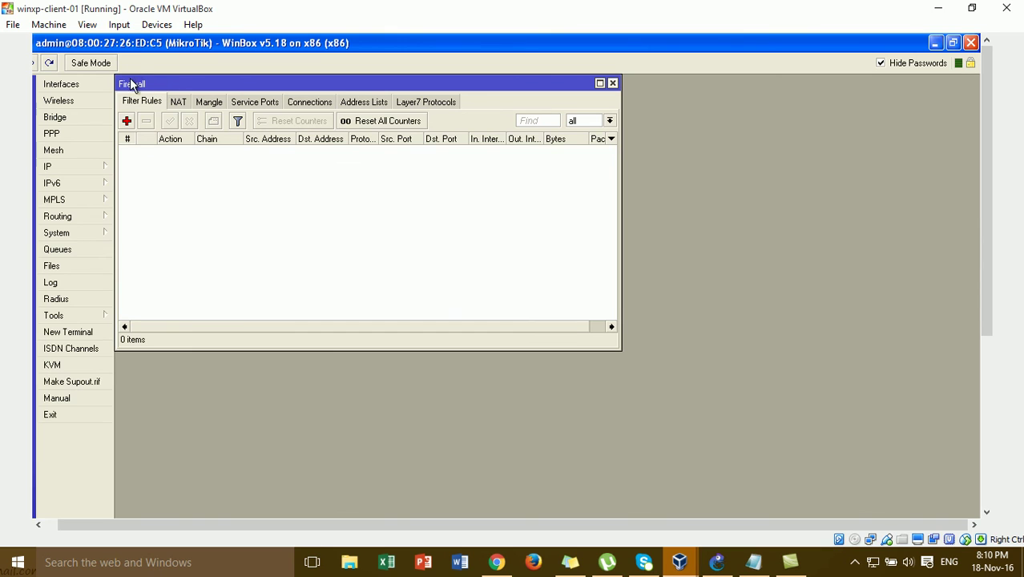
Step: Create a new firewall filter rule on the forward chain and expand its Time matching options
{"action": "left_click", "coordinate": [126, 121]}
{"action": "left_click", "coordinate": [390, 144]}
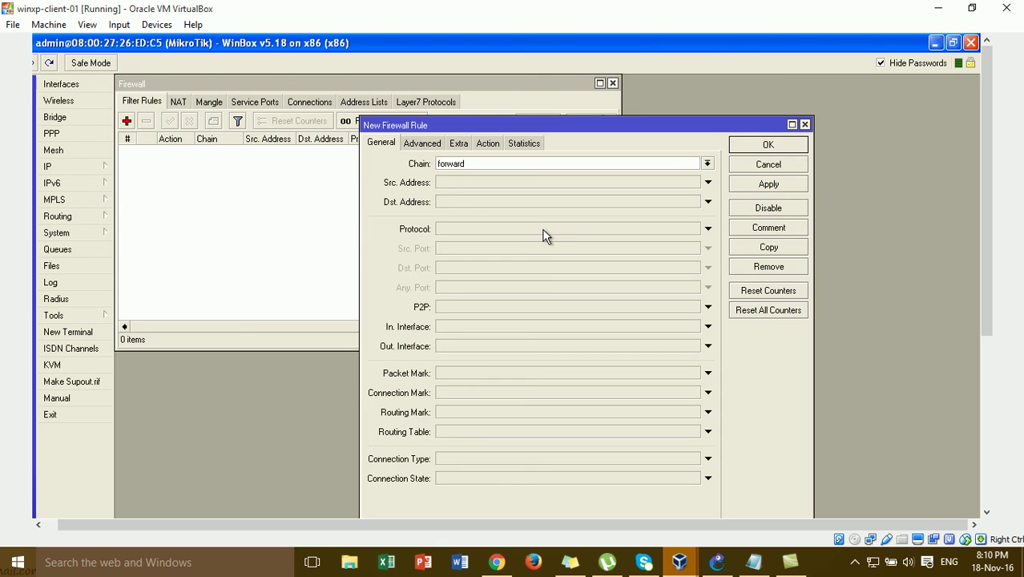
{"action": "left_click", "coordinate": [468, 145]}
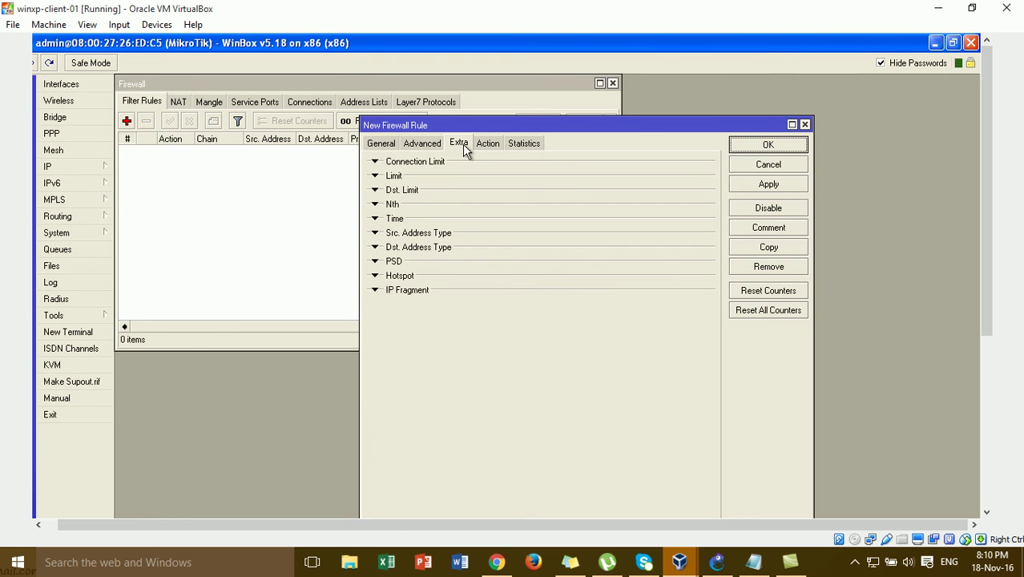
{"action": "left_click", "coordinate": [376, 218]}
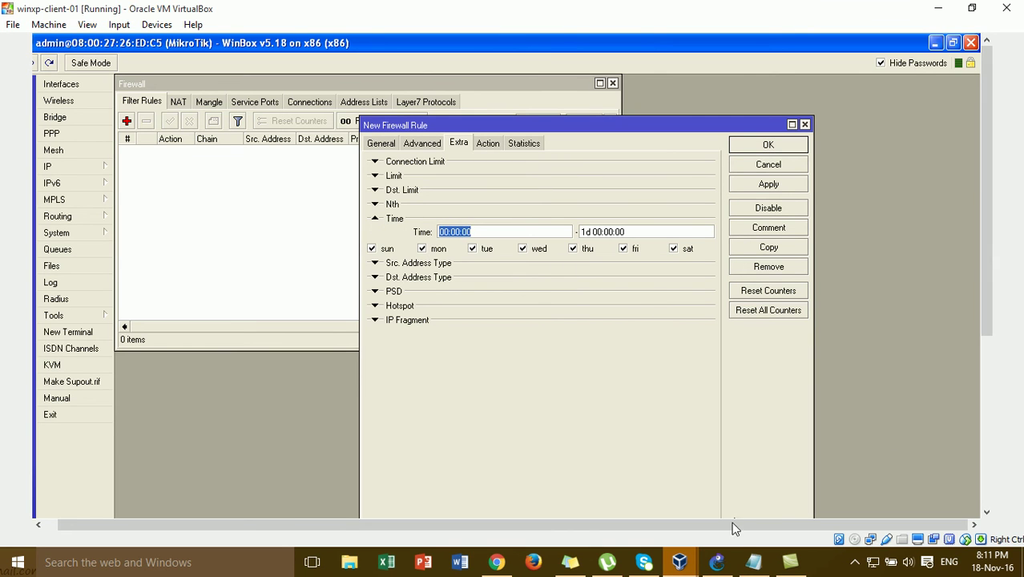
Step: Switch to GNS3 and change the disconnect time in the topology note to 08:15PM-08:16PM
{"action": "left_click", "coordinate": [719, 564]}
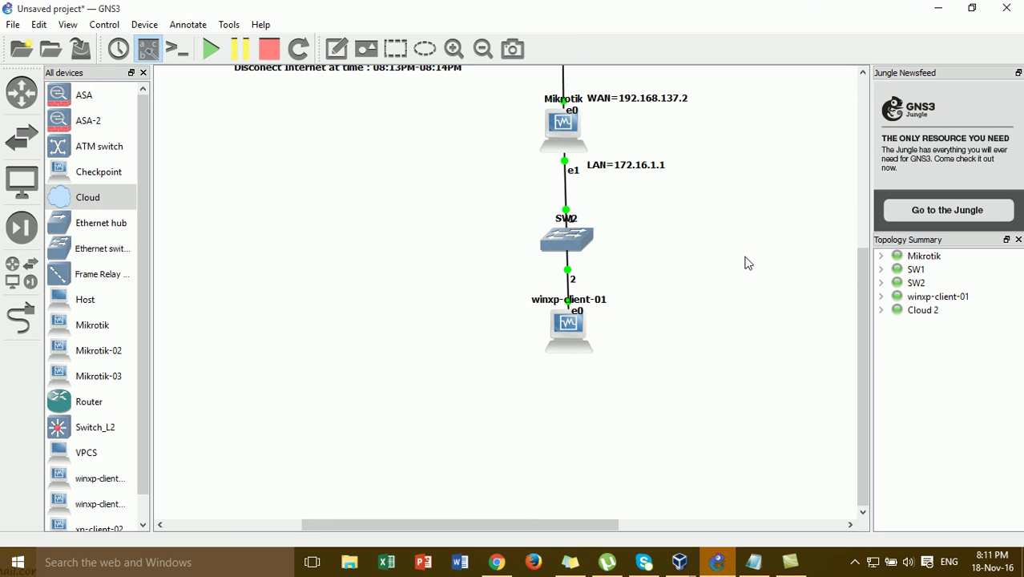
{"action": "left_click_drag", "start_coordinate": [861, 325], "coordinate": [857, 258]}
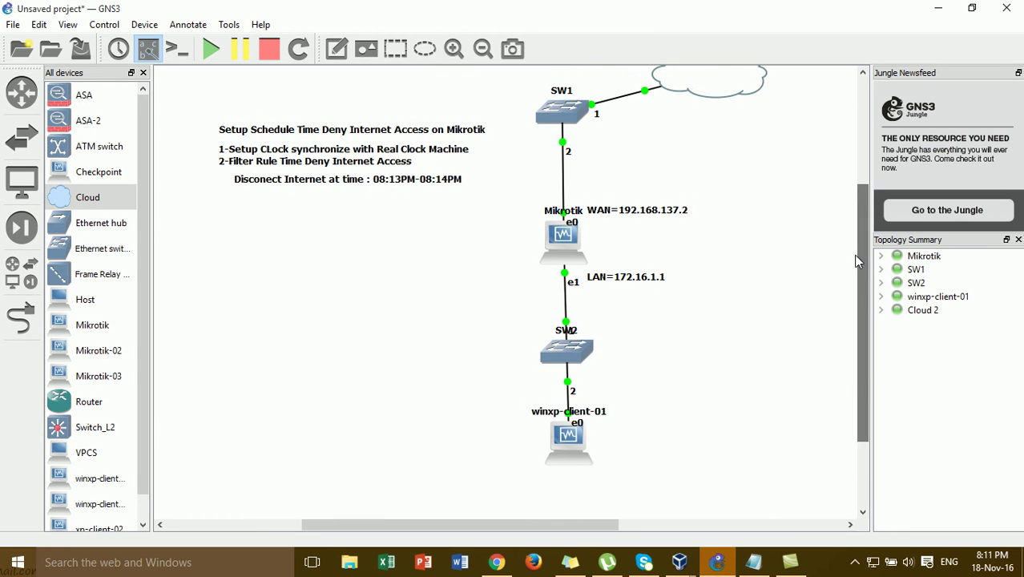
{"action": "double_click", "coordinate": [401, 185]}
{"action": "left_click", "coordinate": [403, 187]}
{"action": "key", "text": "BackSpace"}
{"action": "type", "text": "5"}
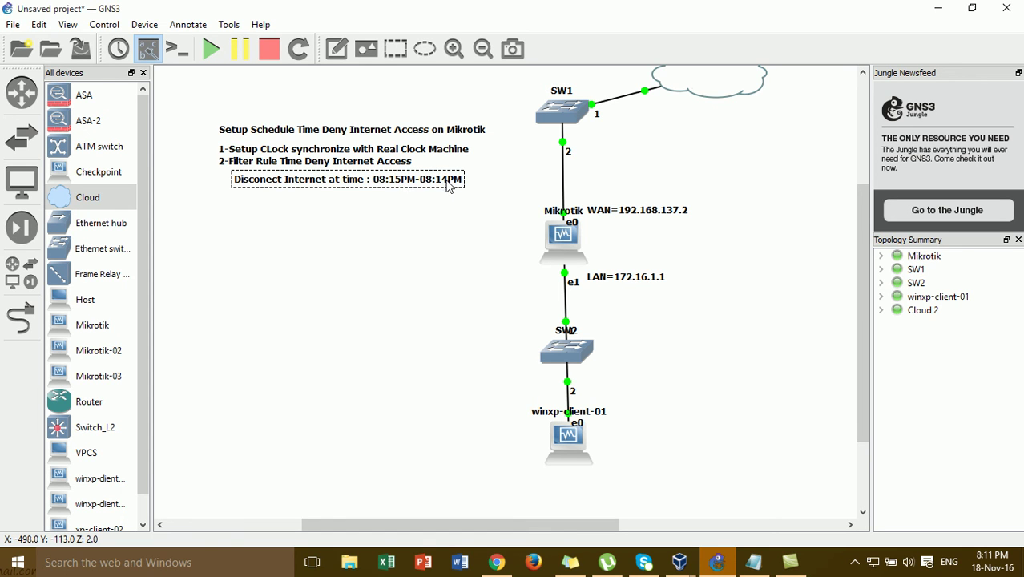
{"action": "left_click", "coordinate": [449, 186]}
{"action": "key", "text": "BackSpace"}
{"action": "type", "text": "6"}
{"action": "left_click", "coordinate": [424, 223]}
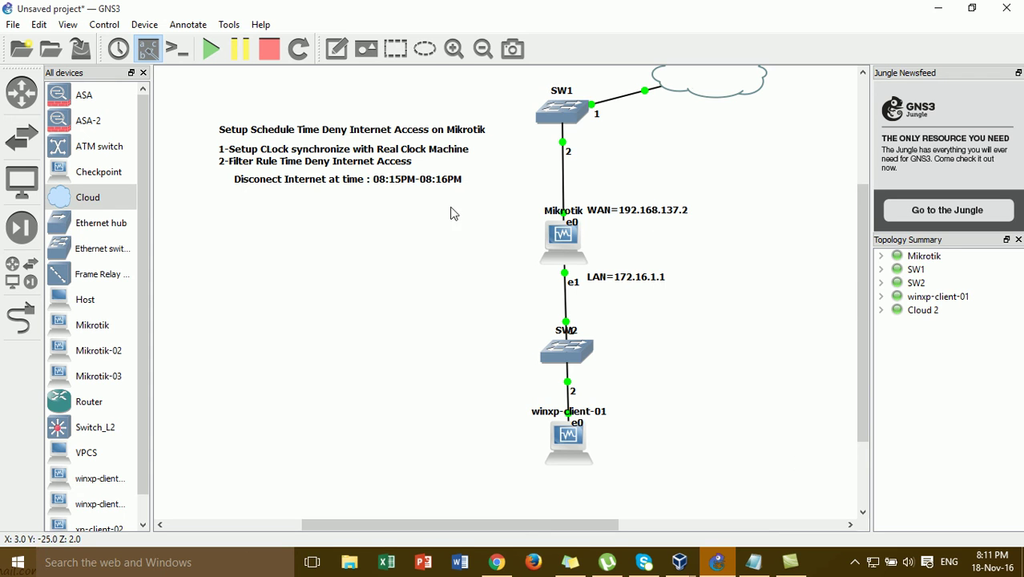
{"action": "mouse_move", "coordinate": [863, 298]}
{"action": "left_mouse_down"}
{"action": "mouse_move", "coordinate": [867, 391]}
{"action": "mouse_move", "coordinate": [867, 280]}
{"action": "left_mouse_up"}
Step: Switch back to the winxp-client-01 virtual machine and set the new rule's start time to 08:15:00
{"action": "mouse_move", "coordinate": [684, 570]}
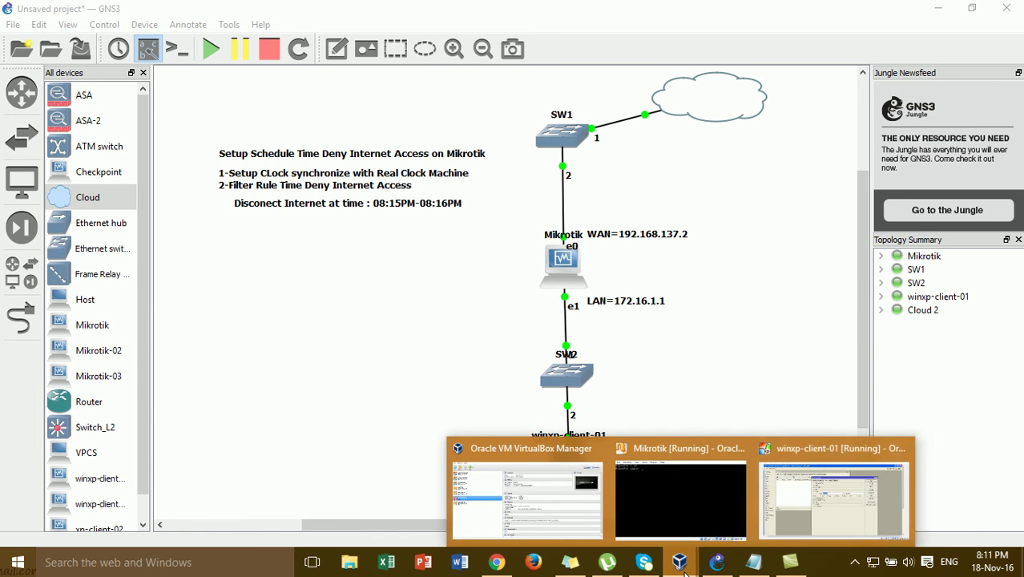
{"action": "left_click", "coordinate": [833, 498]}
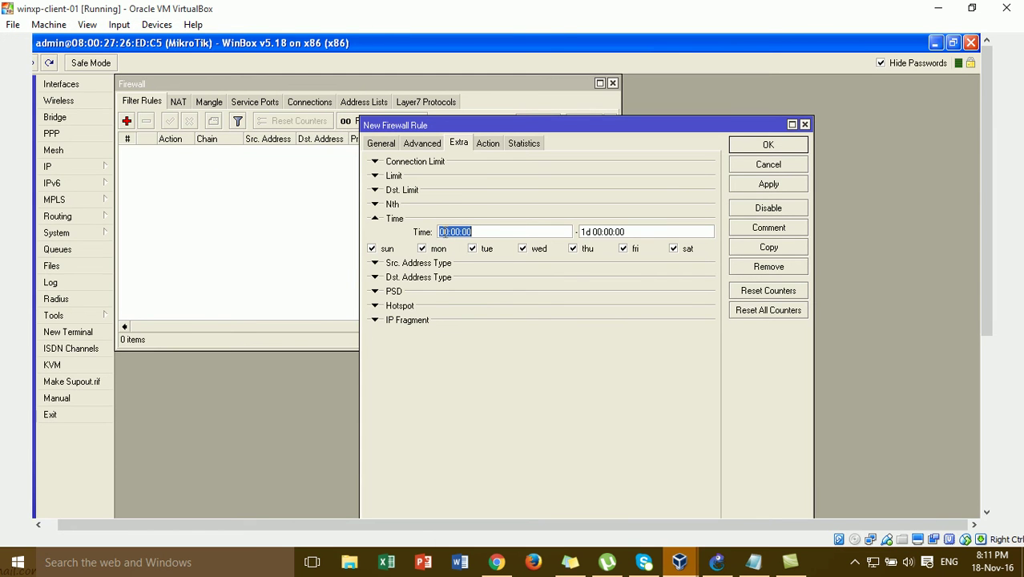
{"action": "left_click", "coordinate": [446, 232]}
{"action": "key", "text": "BackSpace"}
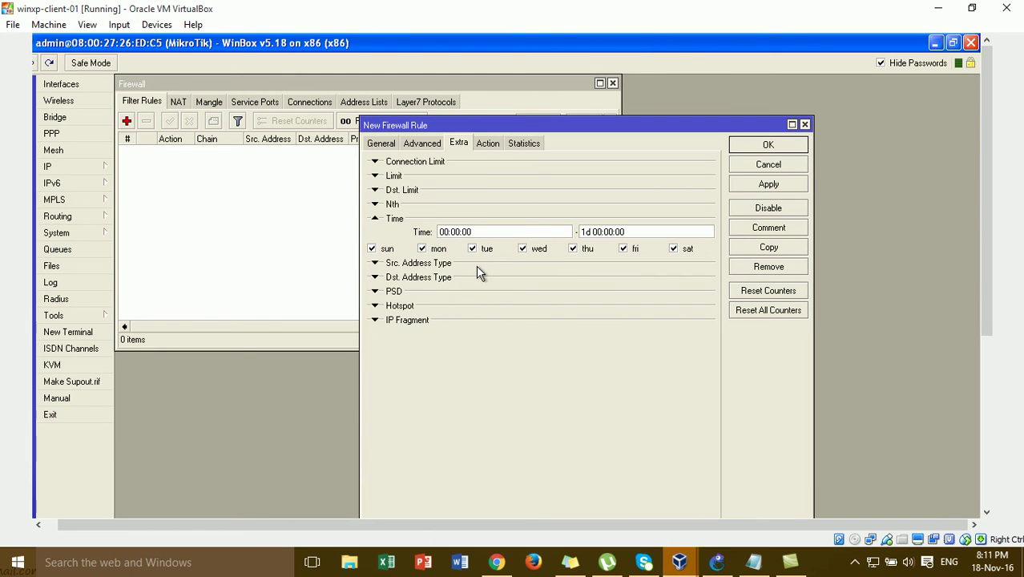
{"action": "type", "text": "8"}
{"action": "key", "text": "Delete"}
{"action": "key", "text": "Delete"}
{"action": "key", "text": "Delete"}
{"action": "type", "text": "15:"}
Step: Set the rule's end time to 08:16:00, keeping Sunday among the active days
{"action": "key", "text": "Delete"}
{"action": "key", "text": "Delete"}
{"action": "key", "text": "Delete"}
{"action": "key", "text": "Delete"}
{"action": "key", "text": "Delete"}
{"action": "key", "text": "Delete"}
{"action": "type", "text": "08"}
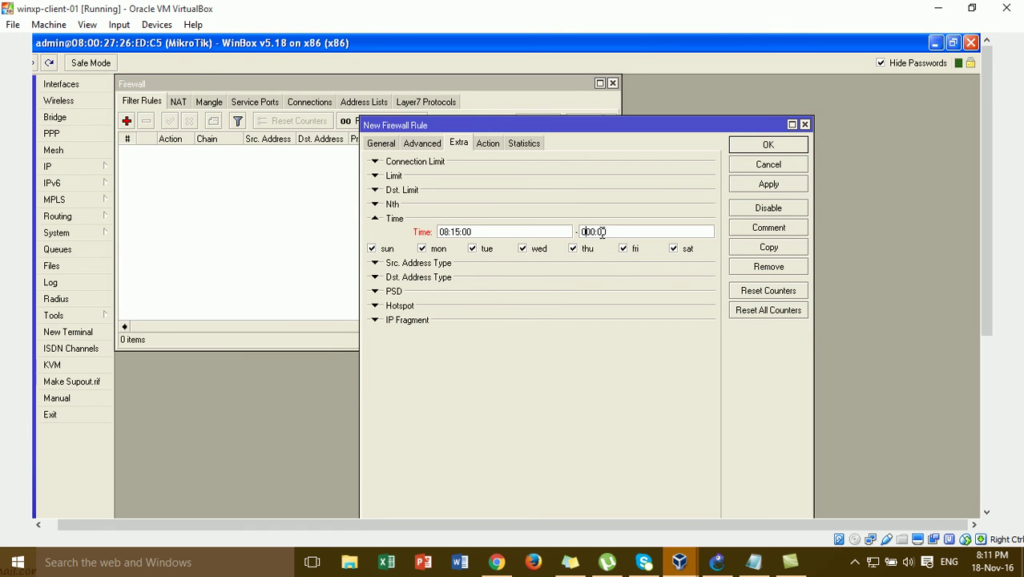
{"action": "type", "text": ":"}
{"action": "key", "text": "Delete"}
{"action": "type", "text": ":"}
{"action": "left_click", "coordinate": [391, 253]}
{"action": "left_click", "coordinate": [390, 253]}
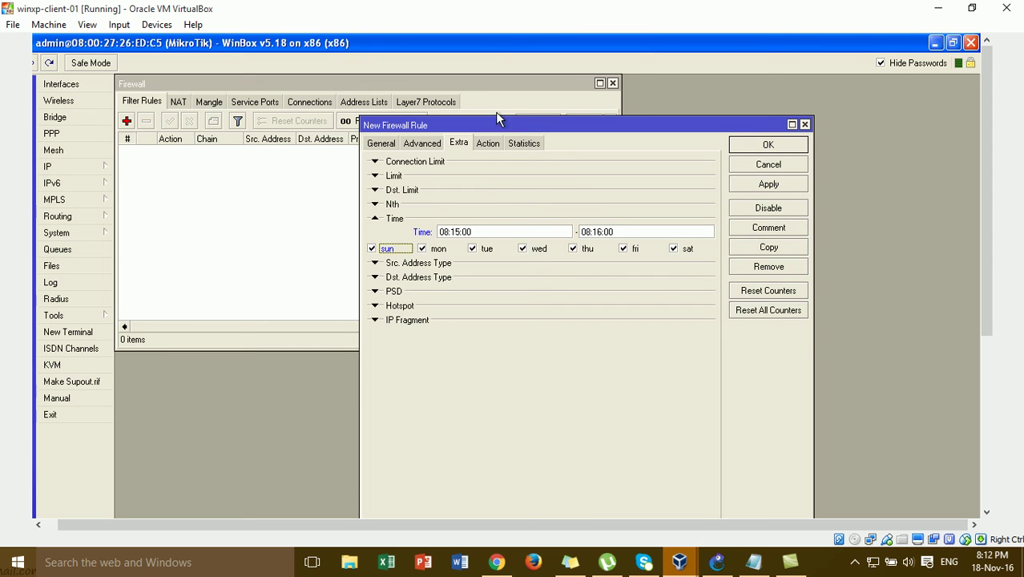
Step: Set the rule's action to drop, then apply and save the rule
{"action": "left_click", "coordinate": [488, 144]}
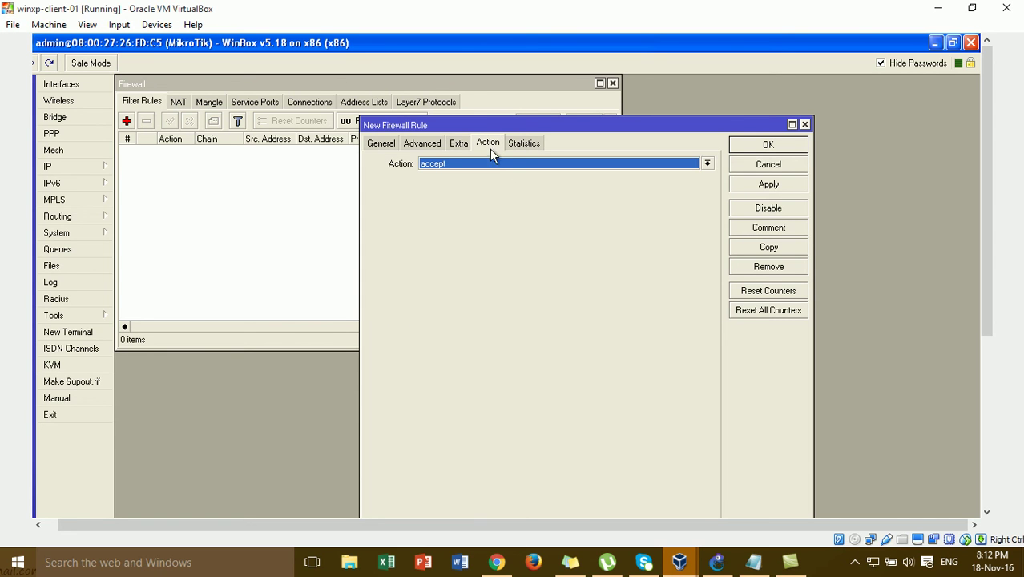
{"action": "left_click", "coordinate": [492, 163]}
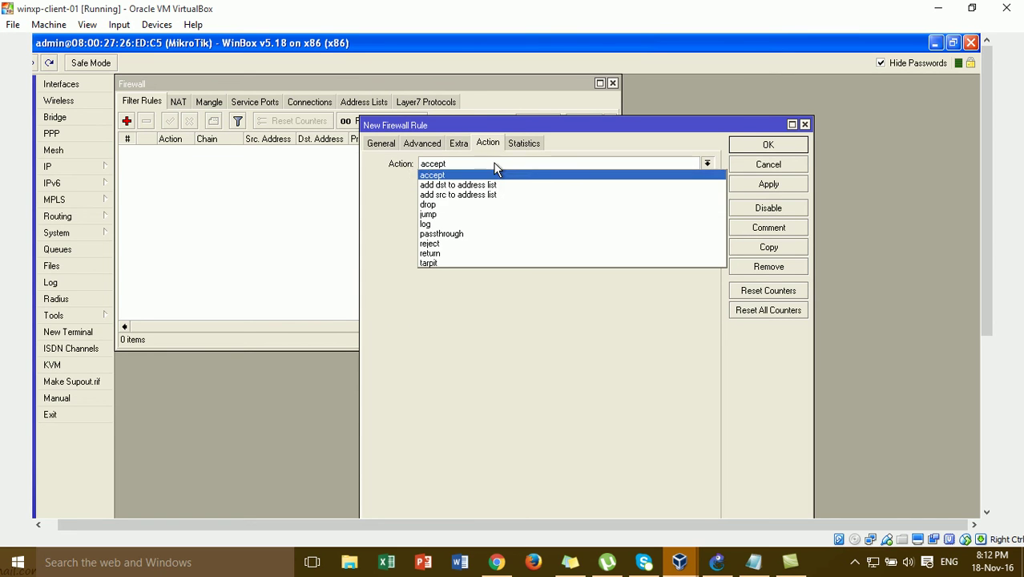
{"action": "left_click", "coordinate": [495, 206]}
{"action": "left_click", "coordinate": [769, 185]}
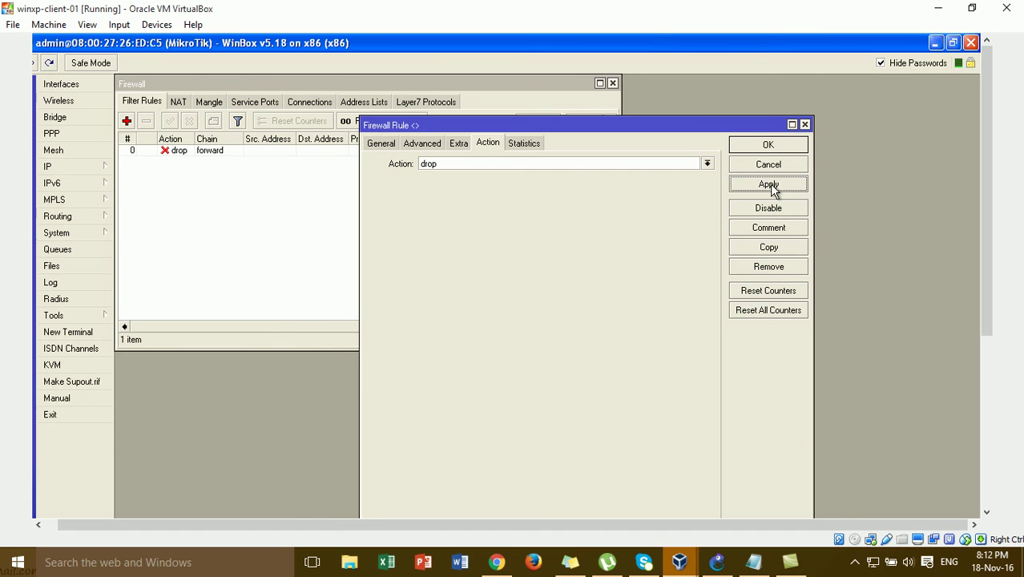
{"action": "left_click", "coordinate": [766, 145]}
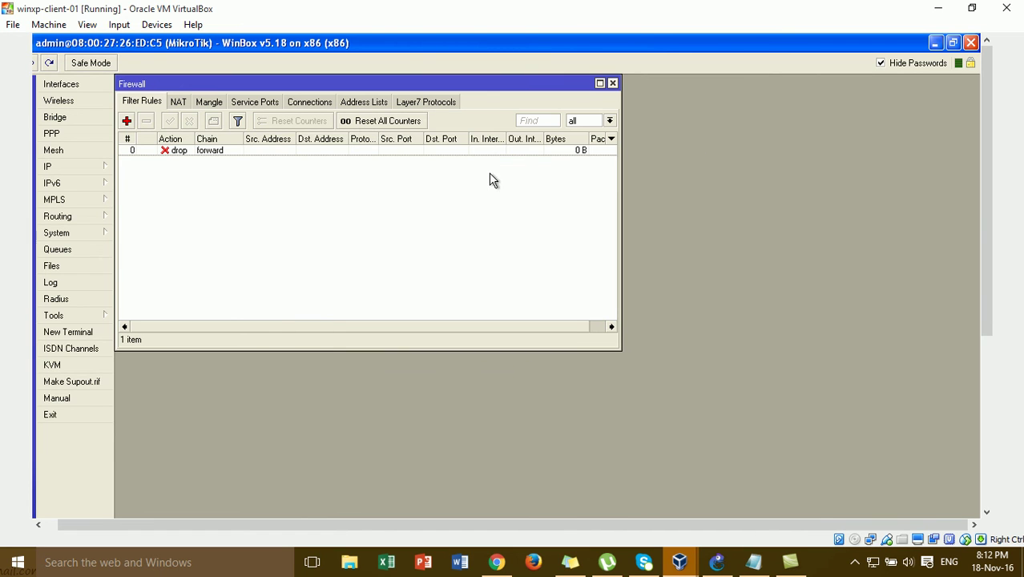
Step: Reopen the drop rule to review its chain and its time range, then close it
{"action": "double_click", "coordinate": [216, 151]}
{"action": "left_click", "coordinate": [393, 144]}
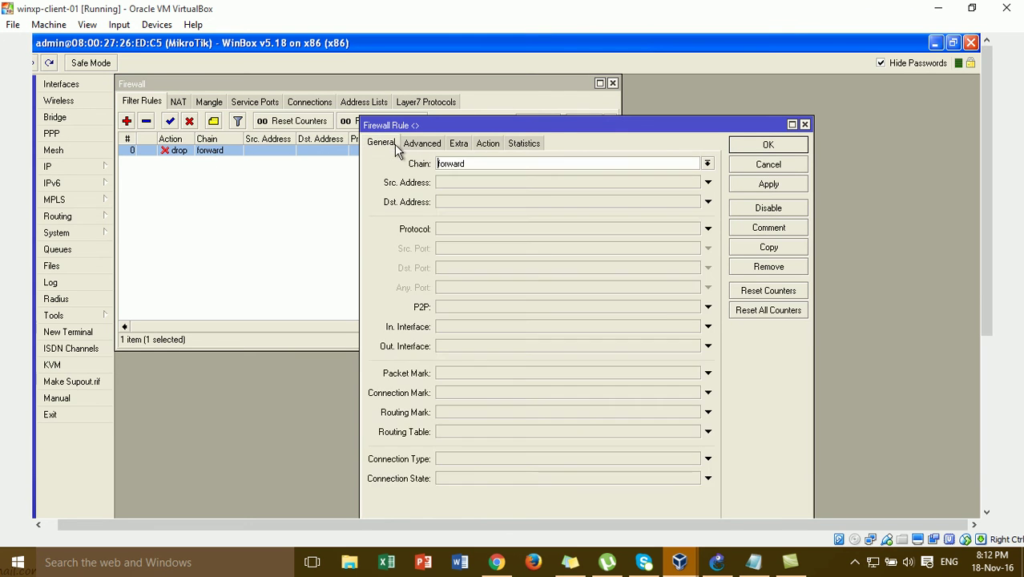
{"action": "left_click", "coordinate": [453, 143]}
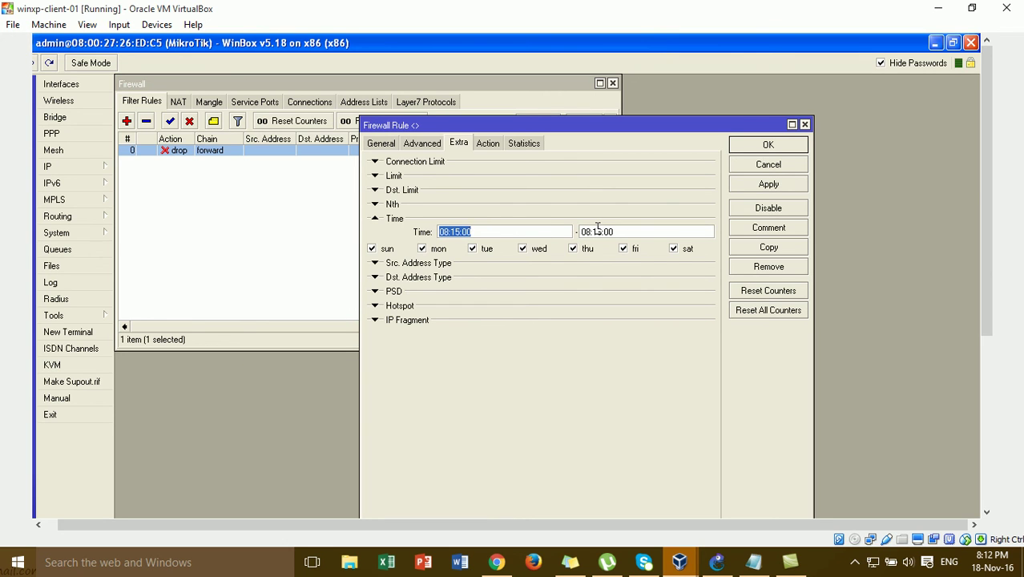
{"action": "left_click", "coordinate": [766, 145]}
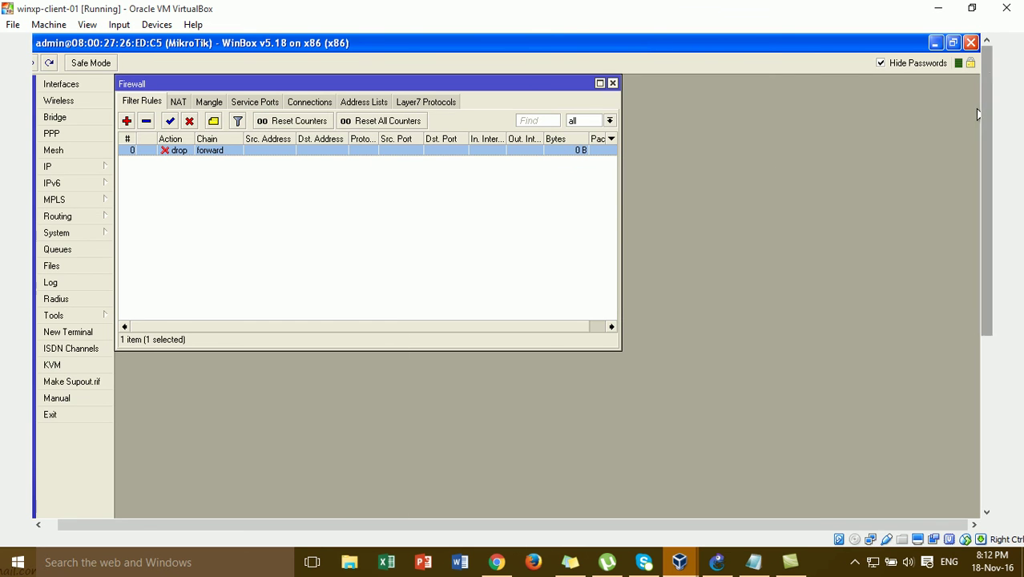
Step: Restore the maximized WinBox window to its smaller size and load google.com in Google Chrome on the client
{"action": "left_click", "coordinate": [953, 42]}
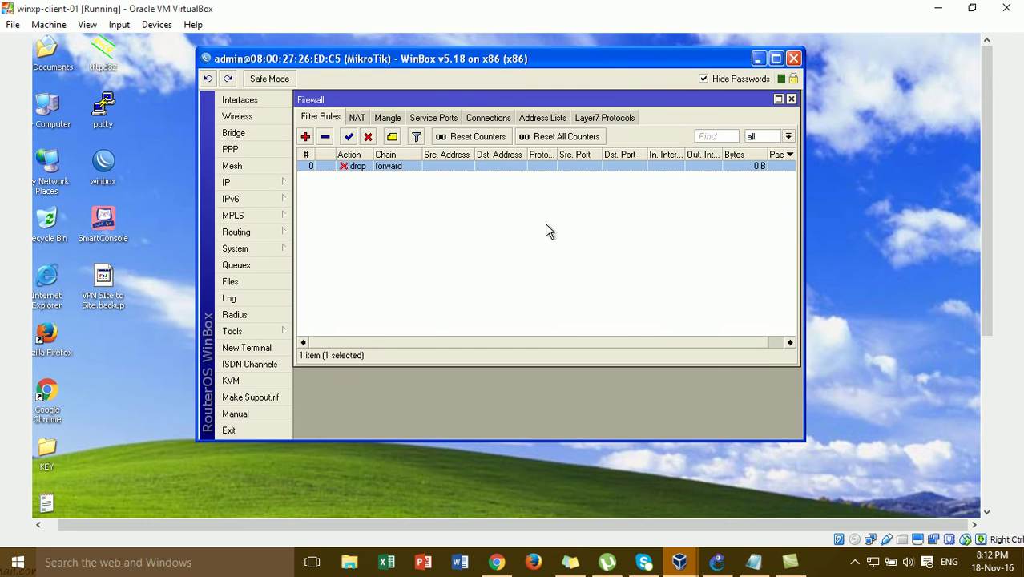
{"action": "left_click_drag", "start_coordinate": [984, 272], "coordinate": [990, 227]}
{"action": "left_click", "coordinate": [47, 394]}
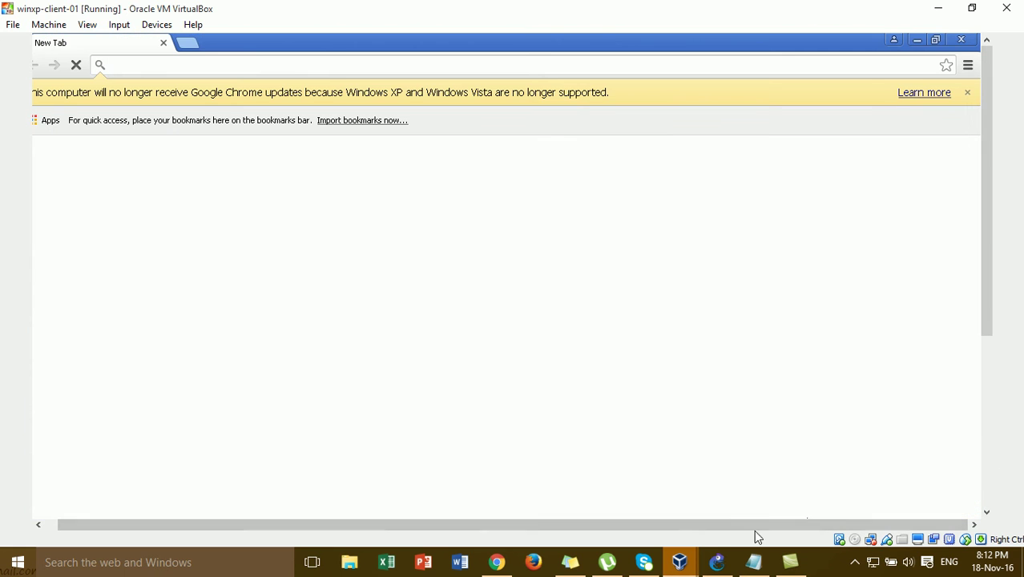
{"action": "left_click", "coordinate": [713, 561]}
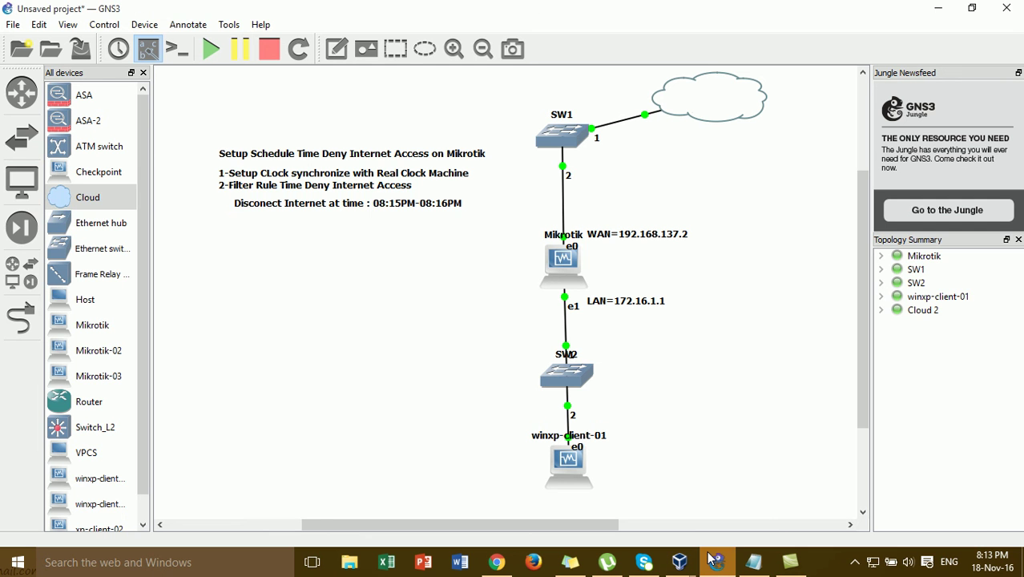
{"action": "left_click", "coordinate": [712, 561]}
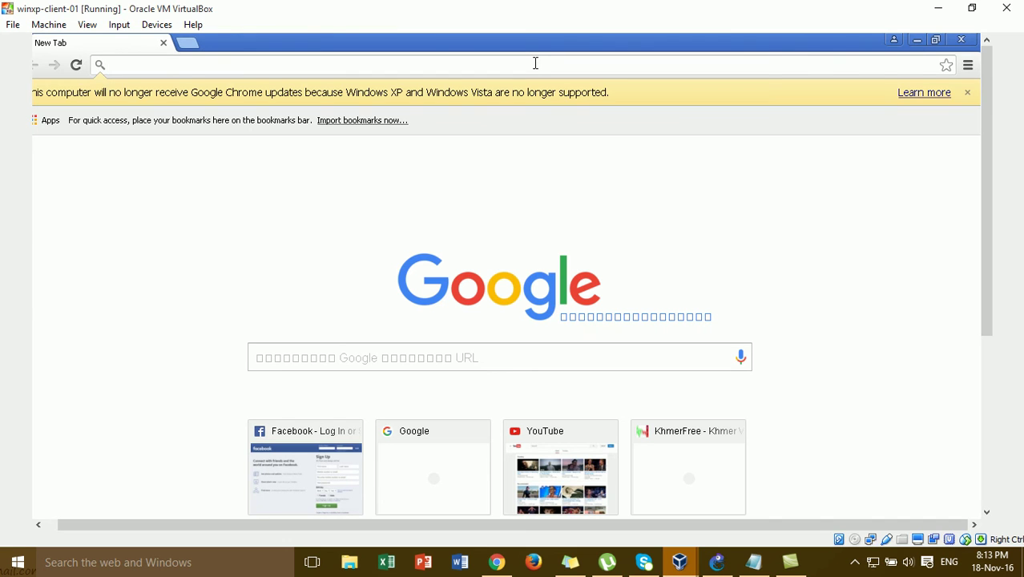
{"action": "type", "text": "google.com"}
{"action": "key", "text": "Return"}
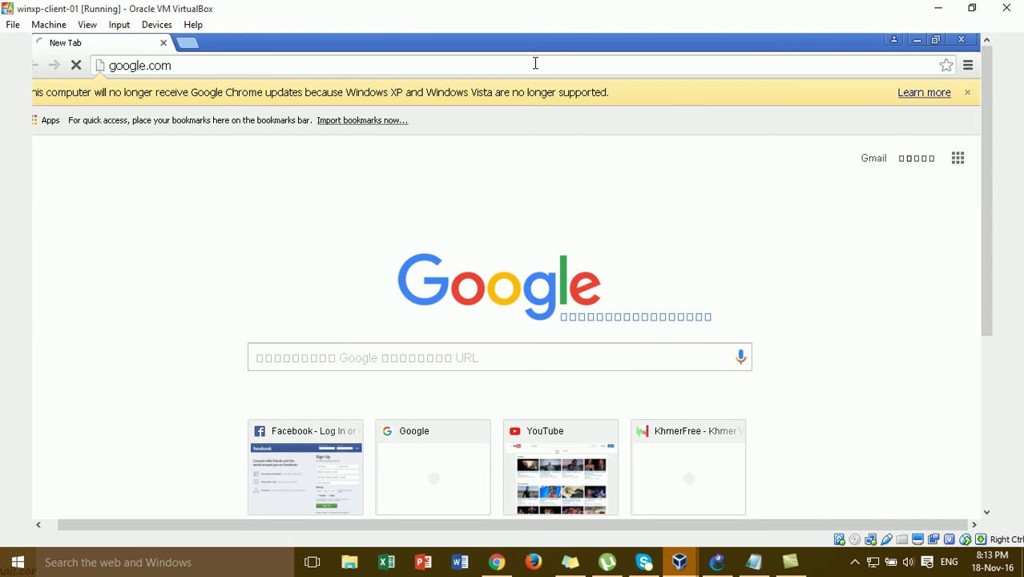
Step: Restore the Chrome window and arrange it beside a narrowed WinBox window so both can be seen
{"action": "left_click", "coordinate": [933, 40]}
{"action": "left_click_drag", "start_coordinate": [507, 100], "coordinate": [863, 80]}
{"action": "left_click_drag", "start_coordinate": [526, 59], "coordinate": [315, 52]}
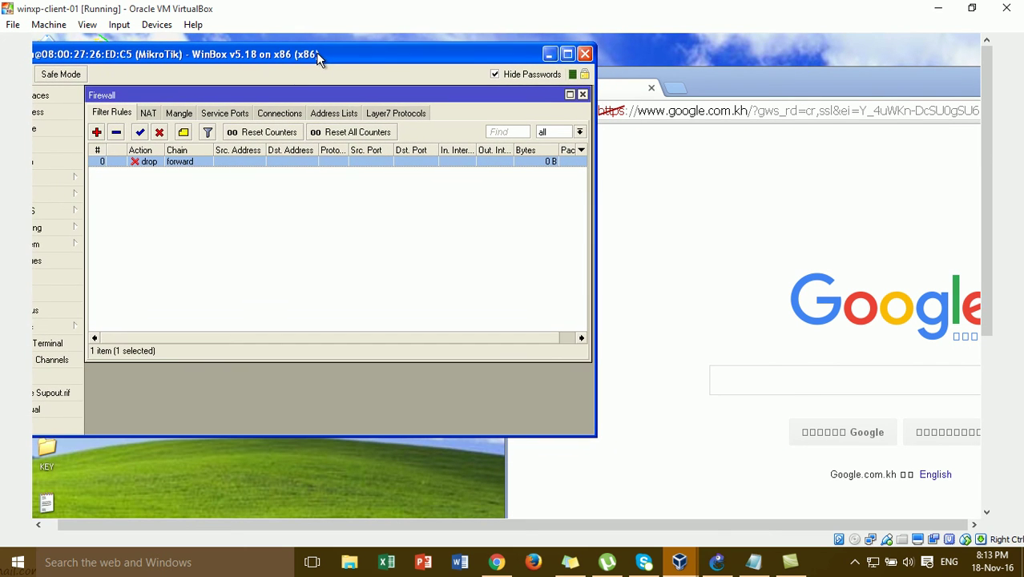
{"action": "left_click", "coordinate": [659, 78]}
{"action": "left_click_drag", "start_coordinate": [708, 82], "coordinate": [844, 55]}
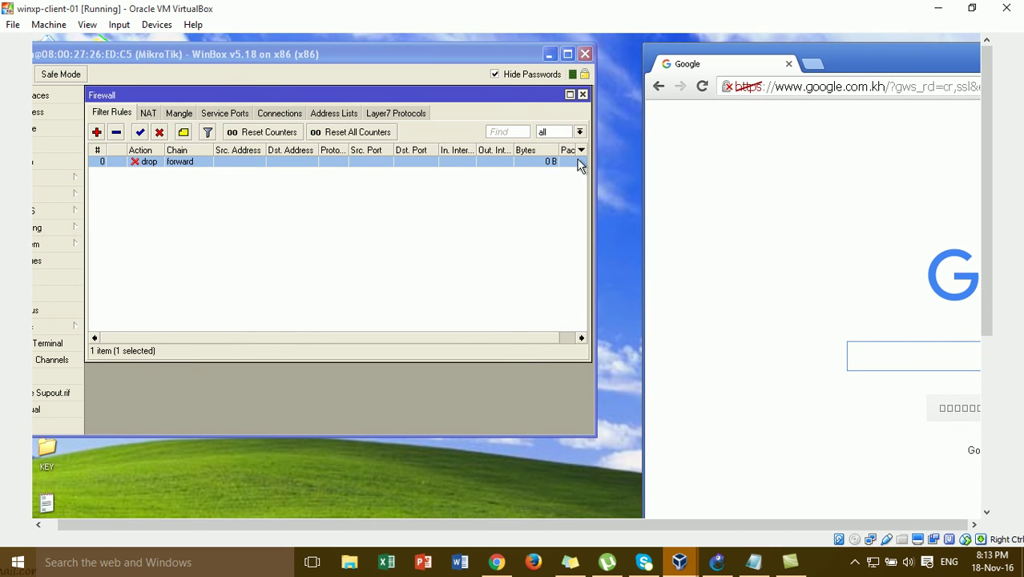
{"action": "left_click_drag", "start_coordinate": [596, 158], "coordinate": [519, 167]}
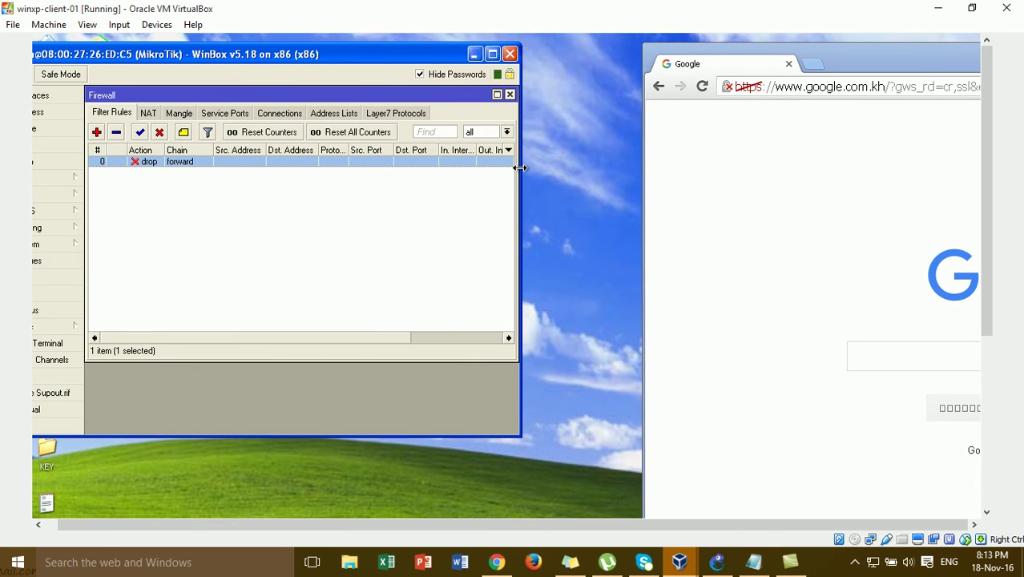
Step: Check the Bytes and Packets counters of the drop rule in the filter rules list
{"action": "left_click_drag", "start_coordinate": [402, 338], "coordinate": [317, 355]}
{"action": "left_click", "coordinate": [475, 337]}
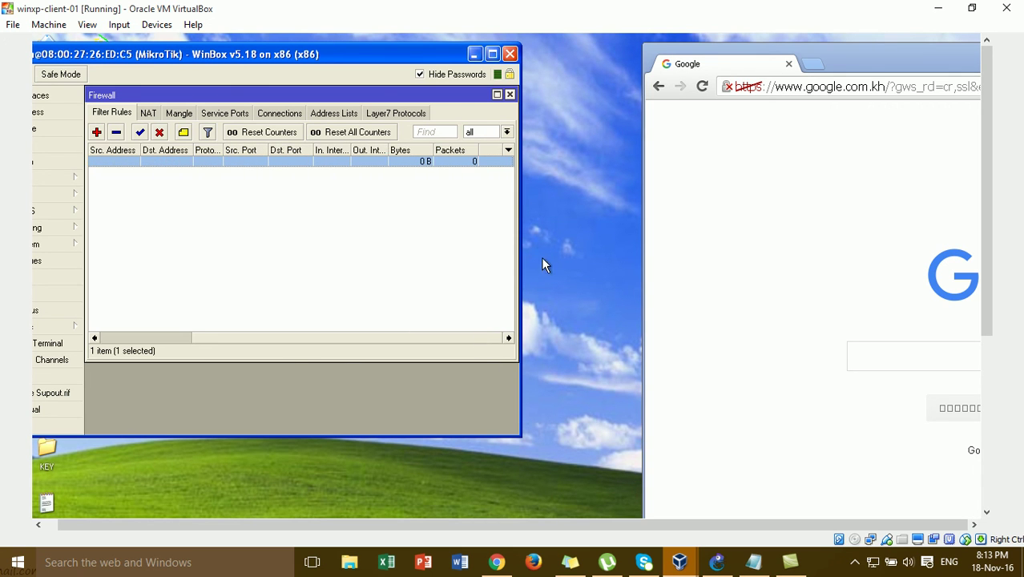
{"action": "left_click_drag", "start_coordinate": [519, 249], "coordinate": [590, 257]}
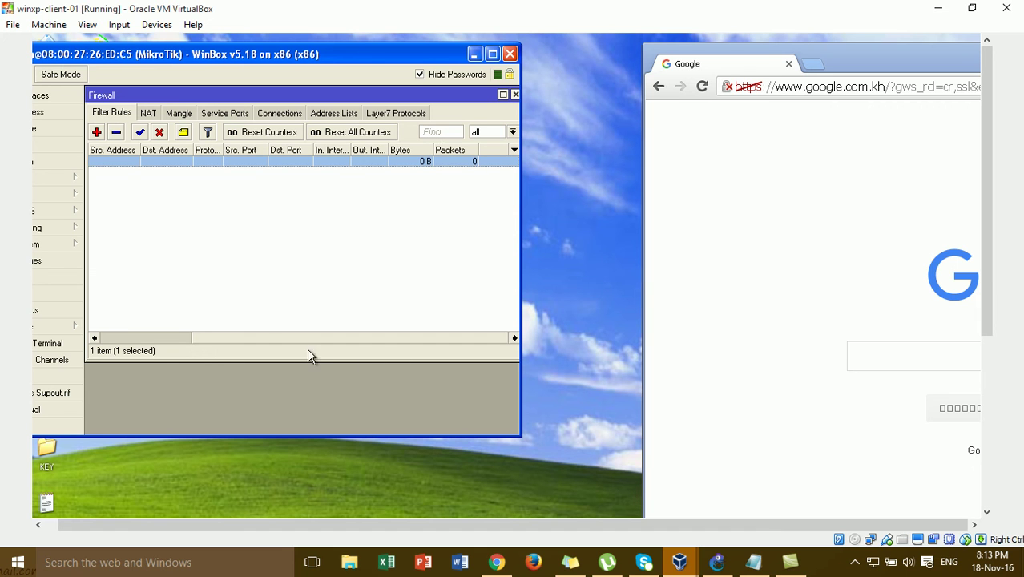
{"action": "left_click_drag", "start_coordinate": [294, 339], "coordinate": [218, 334]}
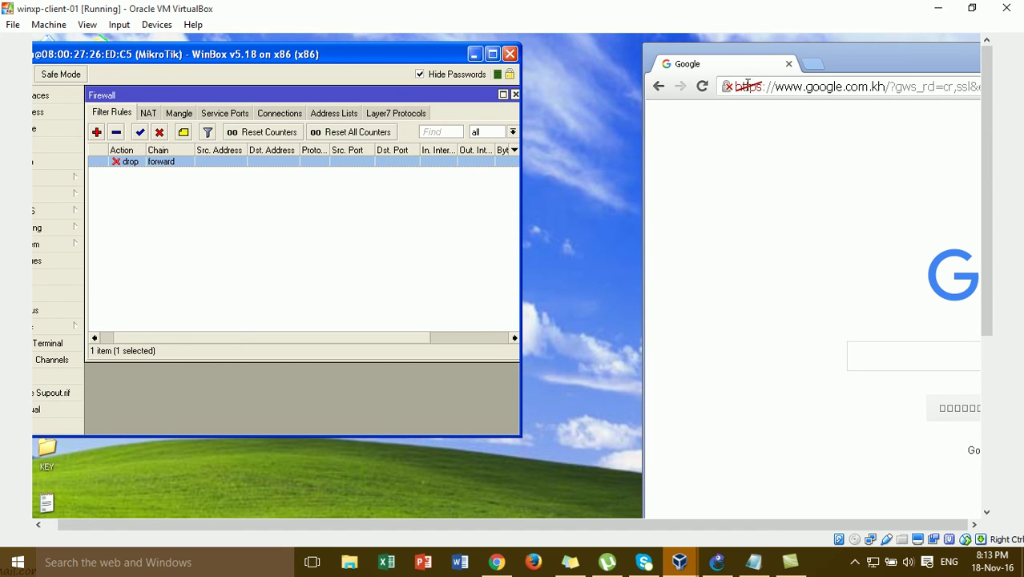
Step: Move the Chrome window next to WinBox and load the Facebook website to test internet access
{"action": "left_click_drag", "start_coordinate": [825, 50], "coordinate": [702, 51]}
{"action": "left_click", "coordinate": [708, 84]}
{"action": "type", "text": "fac"}
{"action": "key", "text": "Return"}
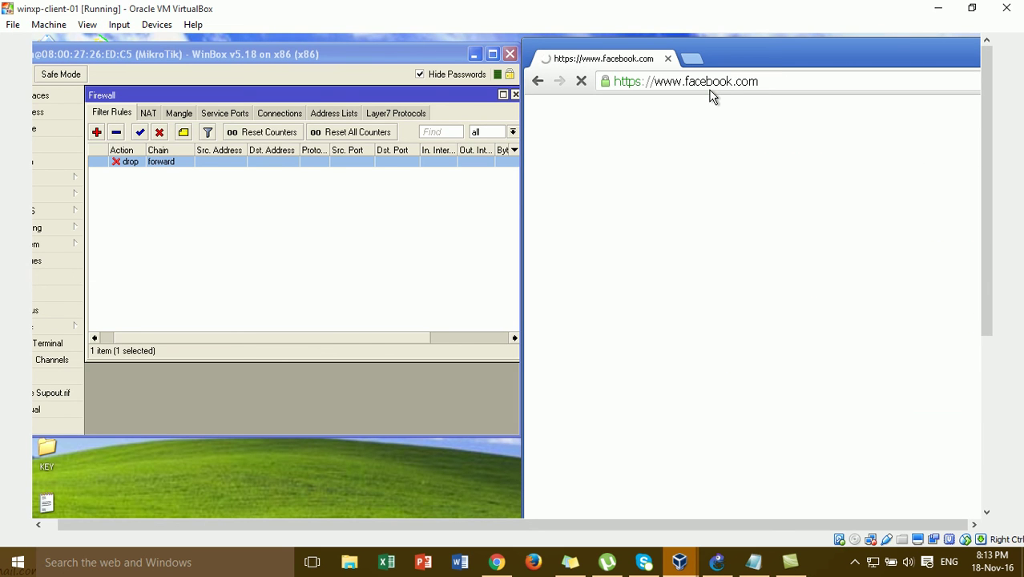
Step: Move the Chrome window further over WinBox and load google.com in place of Facebook
{"action": "left_click", "coordinate": [806, 83]}
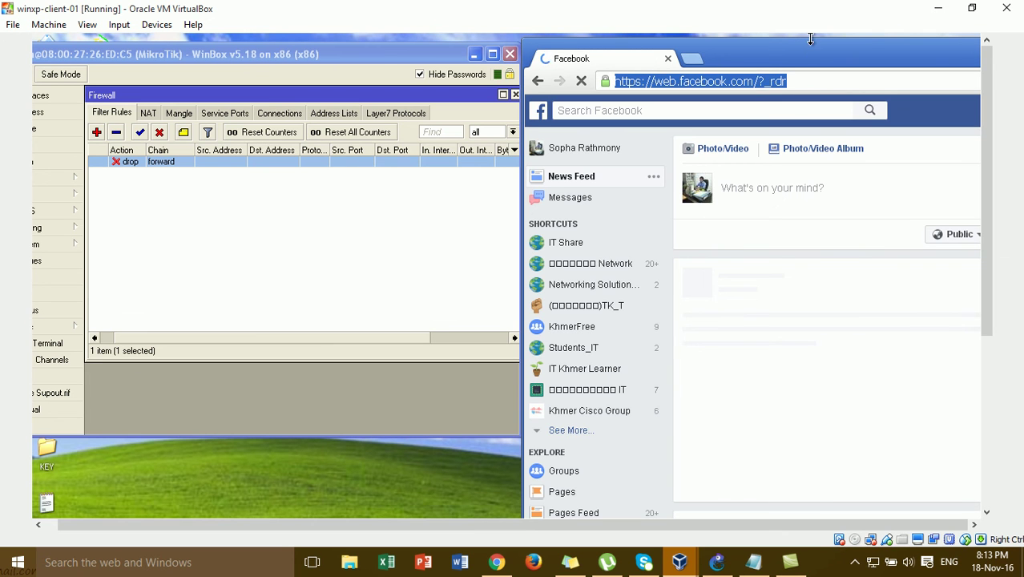
{"action": "left_click_drag", "start_coordinate": [809, 55], "coordinate": [556, 38]}
{"action": "type", "text": "goo"}
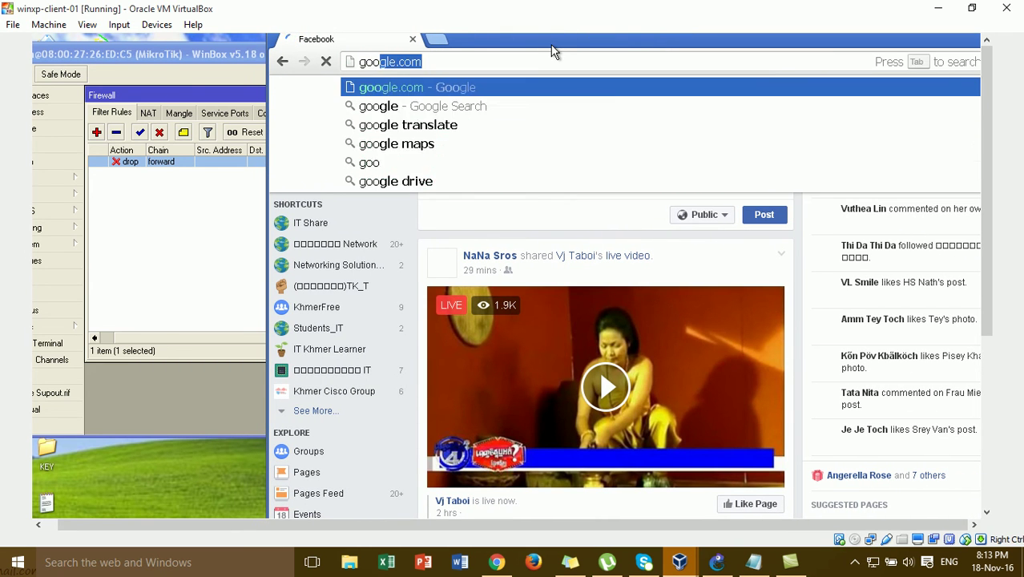
{"action": "key", "text": "Return"}
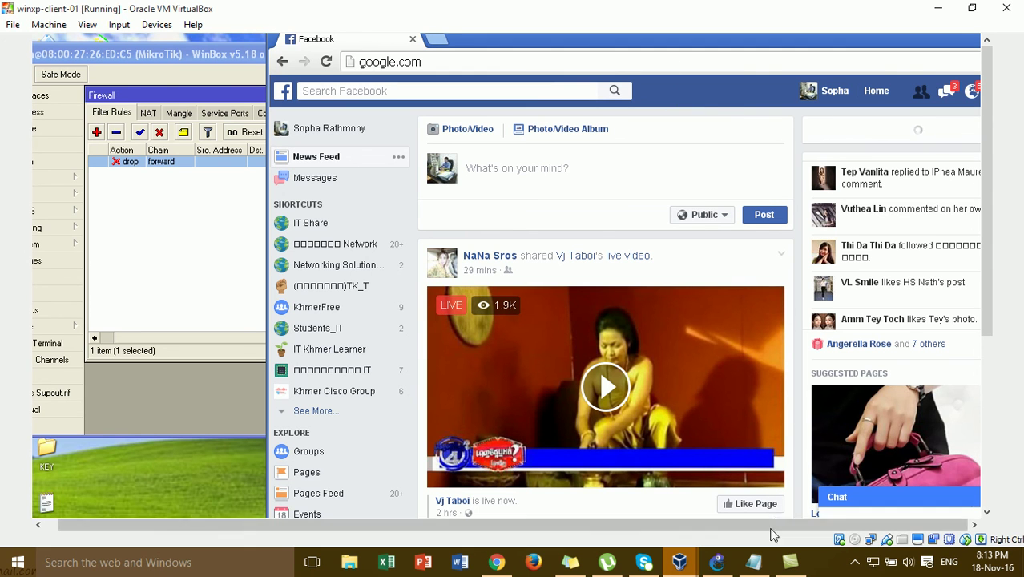
{"action": "left_click", "coordinate": [622, 61]}
{"action": "key", "text": "Return"}
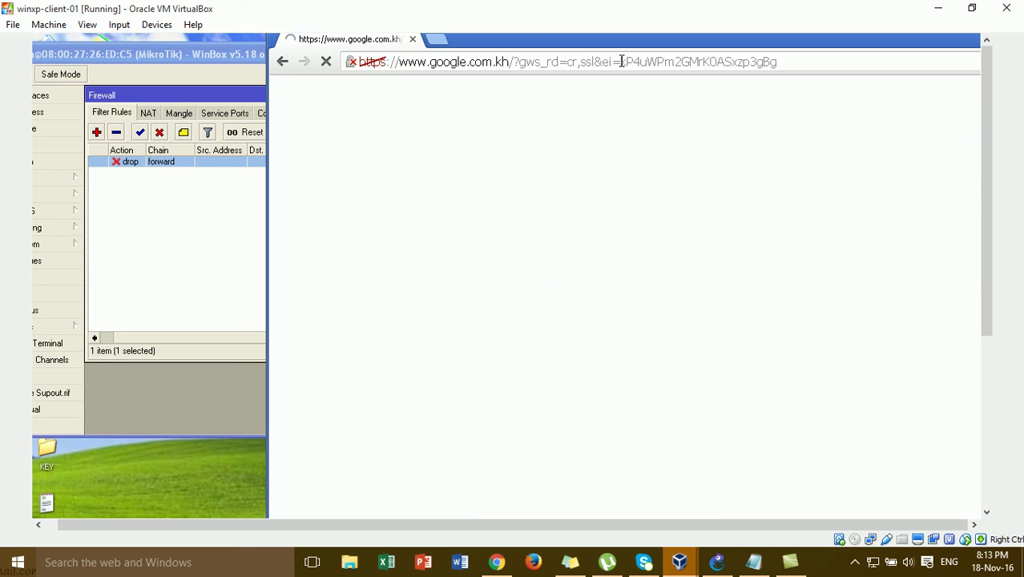
Step: Search Google for "mikrotik" and look over the results page to test internet access
{"action": "left_click", "coordinate": [659, 338]}
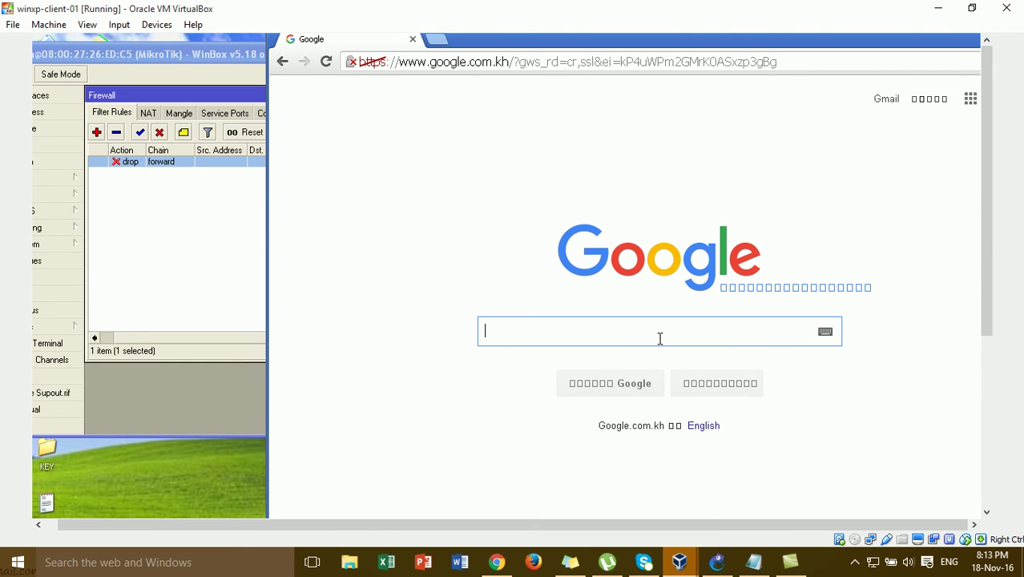
{"action": "type", "text": "rotik"}
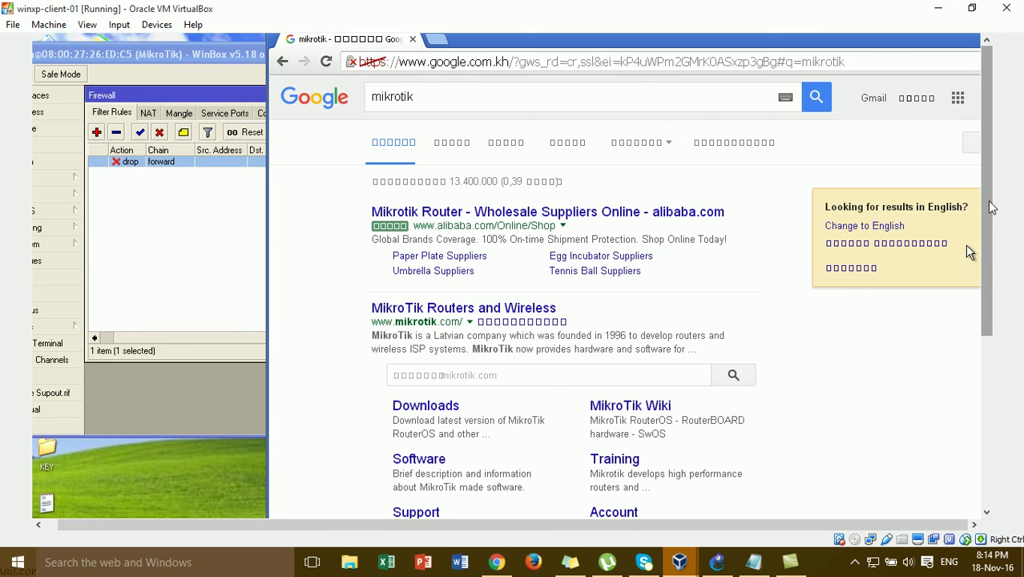
{"action": "scroll", "coordinate": [993, 247], "scroll_direction": "down", "scroll_amount": 1}
{"action": "scroll", "coordinate": [993, 246], "scroll_direction": "up", "scroll_amount": 1}
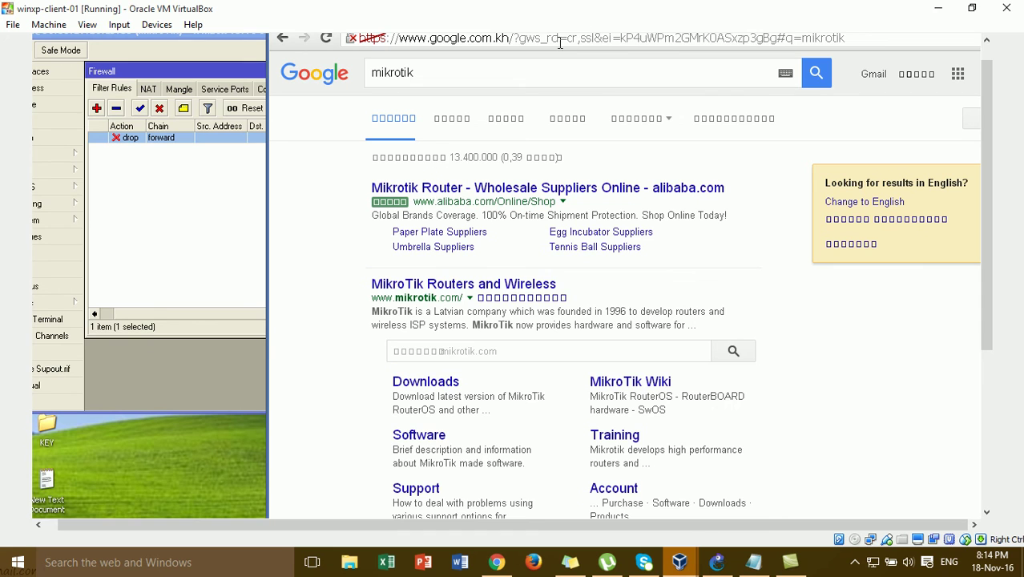
{"action": "left_click_drag", "start_coordinate": [990, 107], "coordinate": [990, 85]}
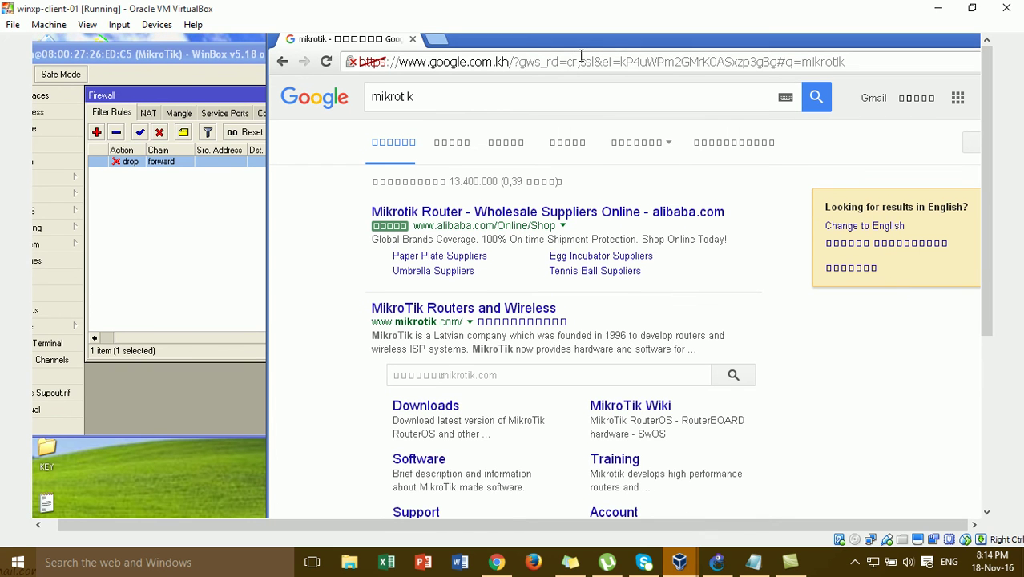
Step: Move the Chrome window to uncover more of WinBox and load the YouTube website
{"action": "left_click_drag", "start_coordinate": [597, 39], "coordinate": [688, 37]}
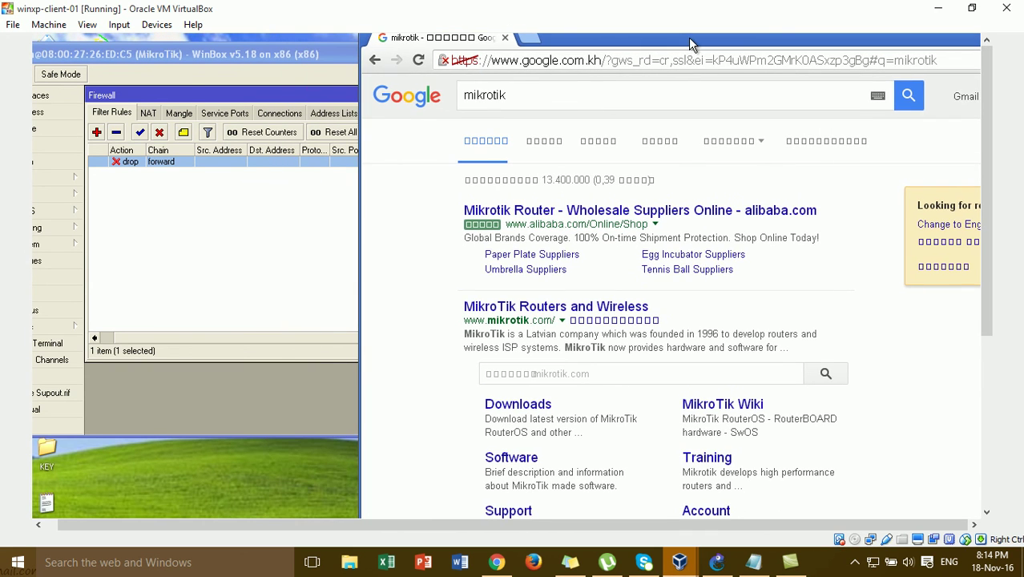
{"action": "left_click", "coordinate": [579, 62]}
{"action": "type", "text": "o"}
{"action": "key", "text": "BackSpace"}
{"action": "type", "text": "yo"}
{"action": "key", "text": "Return"}
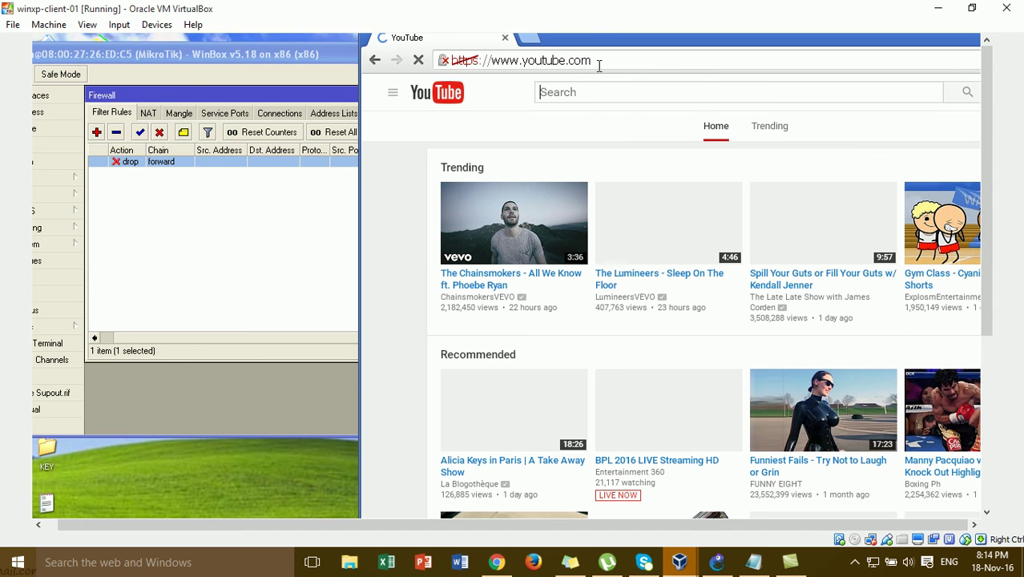
Step: Load the Google website in place of YouTube and search for "cisco asa vpn"
{"action": "left_click", "coordinate": [593, 59]}
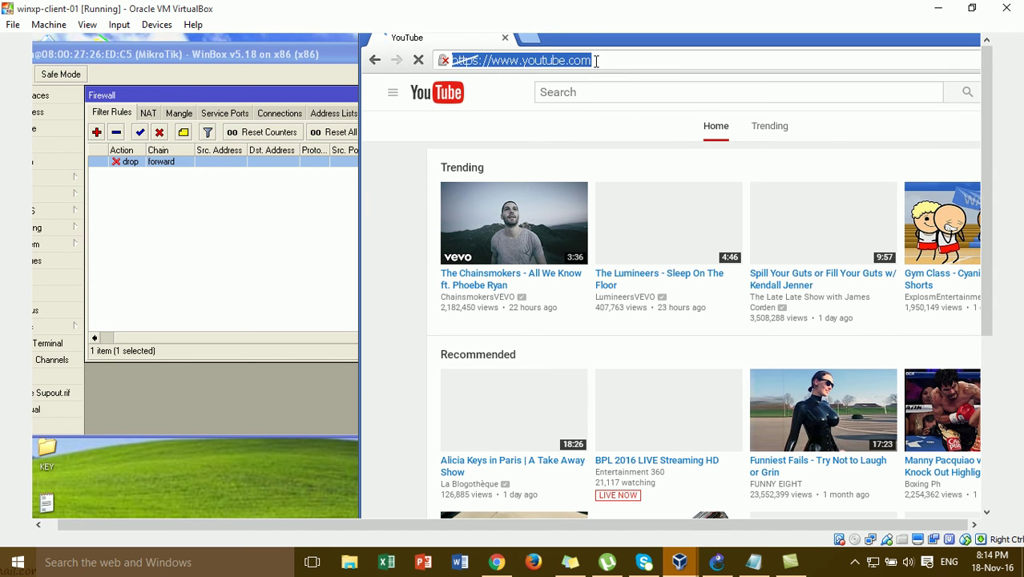
{"action": "type", "text": "google"}
{"action": "key", "text": "Return"}
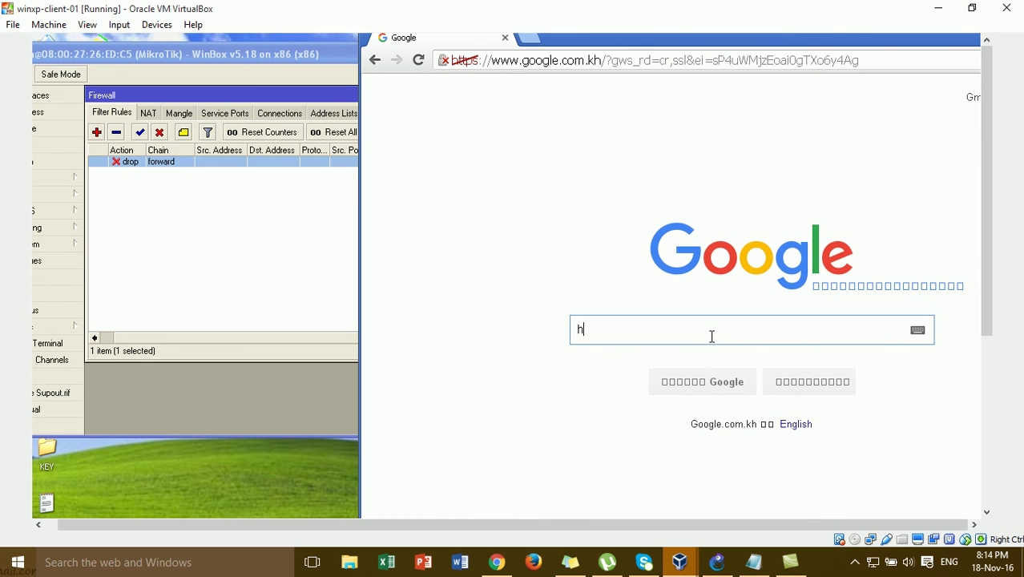
{"action": "type", "text": "cisco asa vpn"}
{"action": "key", "text": "Return"}
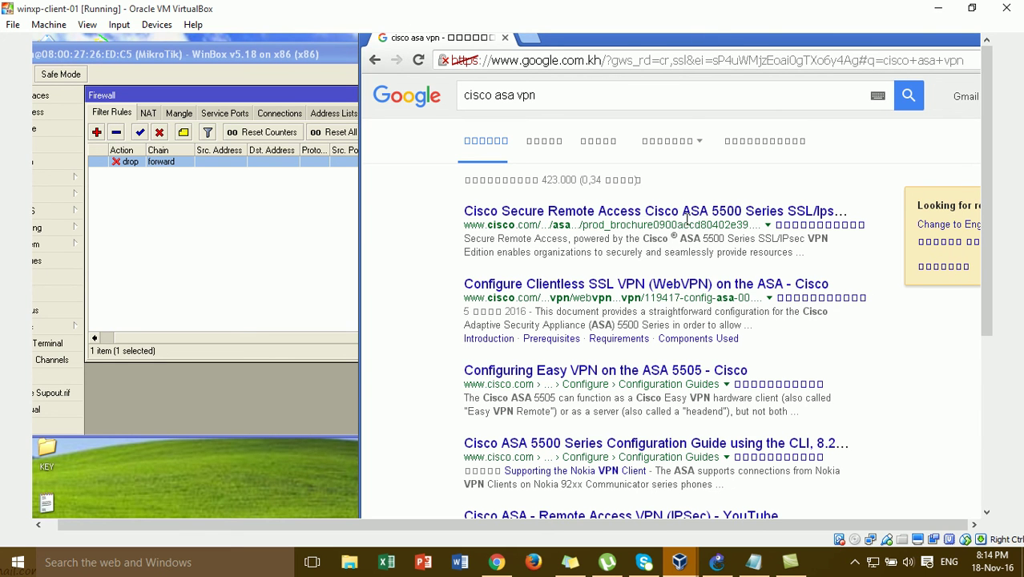
Step: Open the Cisco Secure Remote Access search result and go to the site's Products & Services page
{"action": "left_click", "coordinate": [691, 216]}
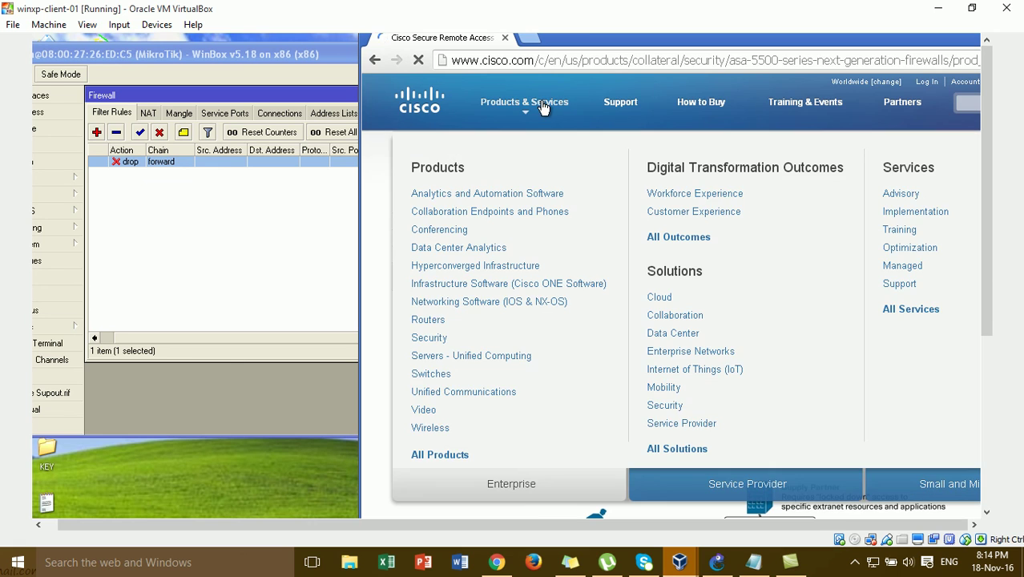
{"action": "left_click", "coordinate": [545, 108]}
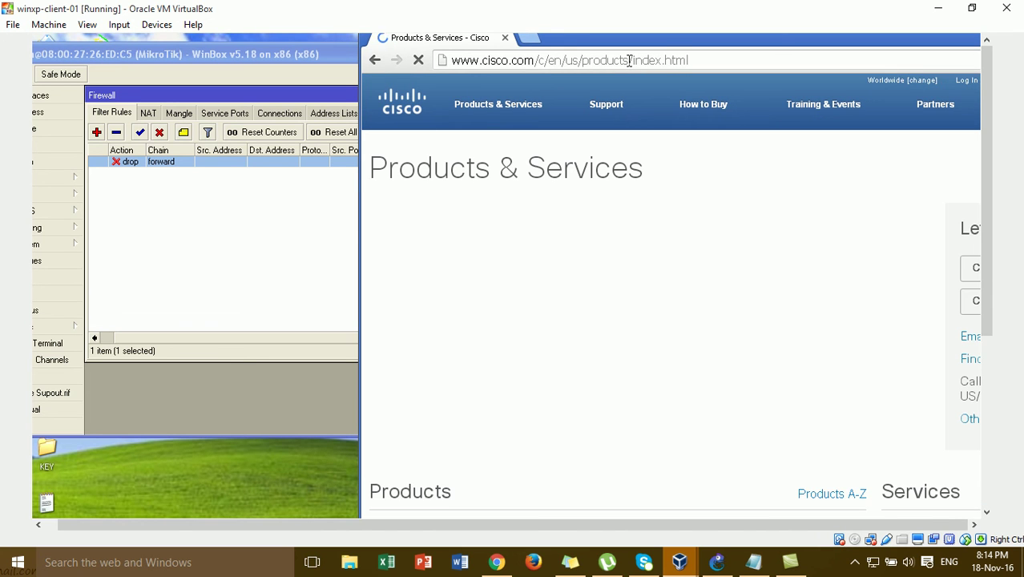
Step: Move the Chrome window clear of WinBox and check the drop rule's Bytes and Packets counters
{"action": "left_click_drag", "start_coordinate": [602, 38], "coordinate": [817, 64]}
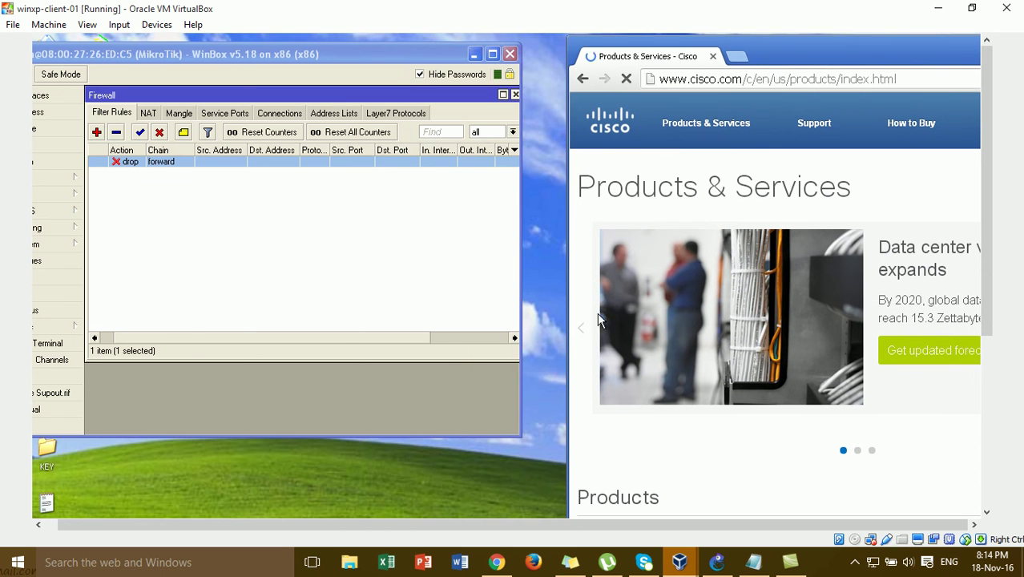
{"action": "left_click", "coordinate": [443, 337]}
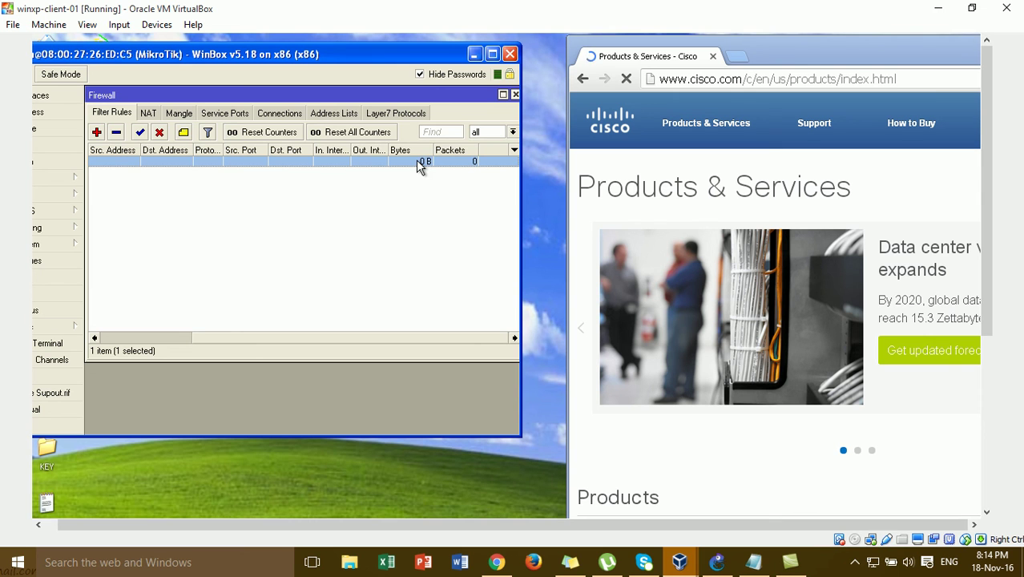
{"action": "left_click_drag", "start_coordinate": [799, 59], "coordinate": [767, 60]}
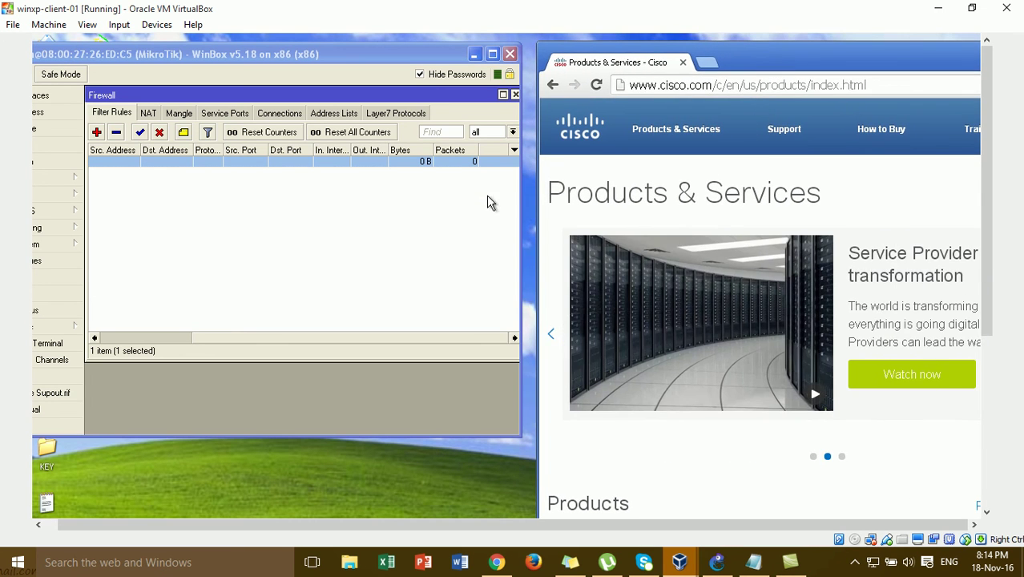
{"action": "left_click", "coordinate": [452, 335]}
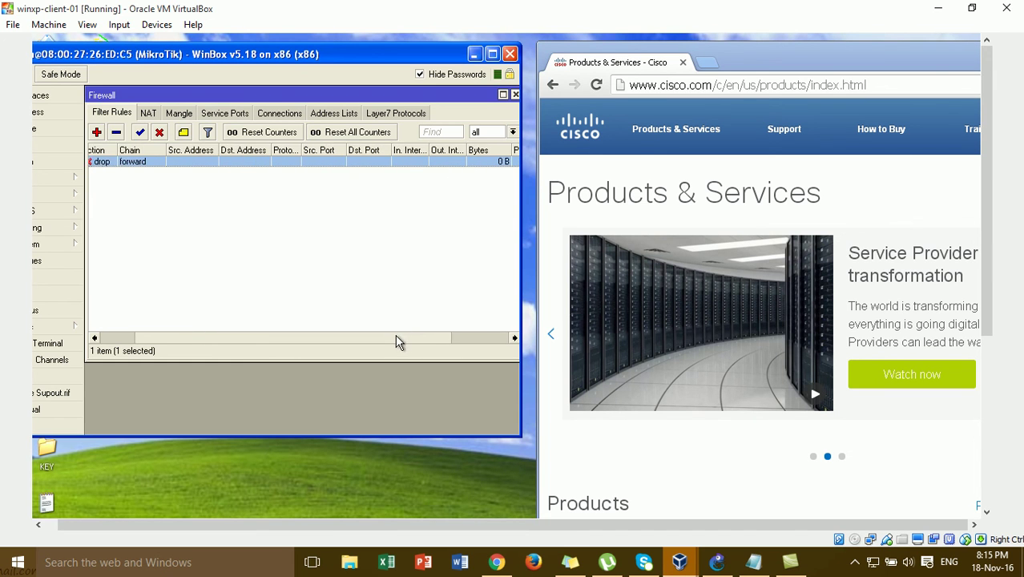
Step: Load google.com in place of the Cisco page
{"action": "left_click", "coordinate": [774, 80]}
{"action": "type", "text": "google.com"}
{"action": "key", "text": "Return"}
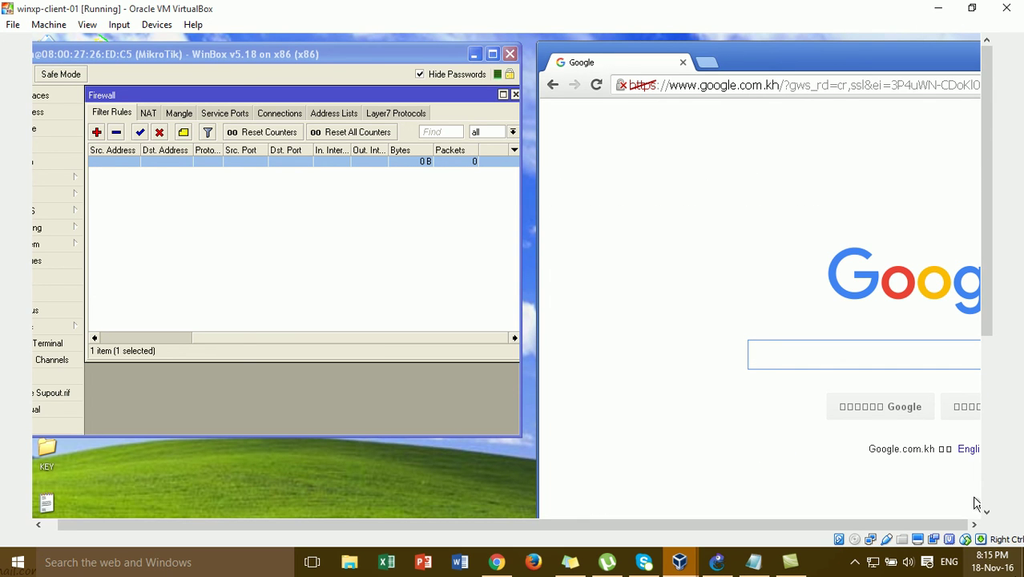
Step: Search for "yah" and open the Dictionary.com result to test internet access
{"action": "left_click", "coordinate": [721, 87]}
{"action": "type", "text": "yah"}
{"action": "key", "text": "Return"}
{"action": "left_click", "coordinate": [716, 85]}
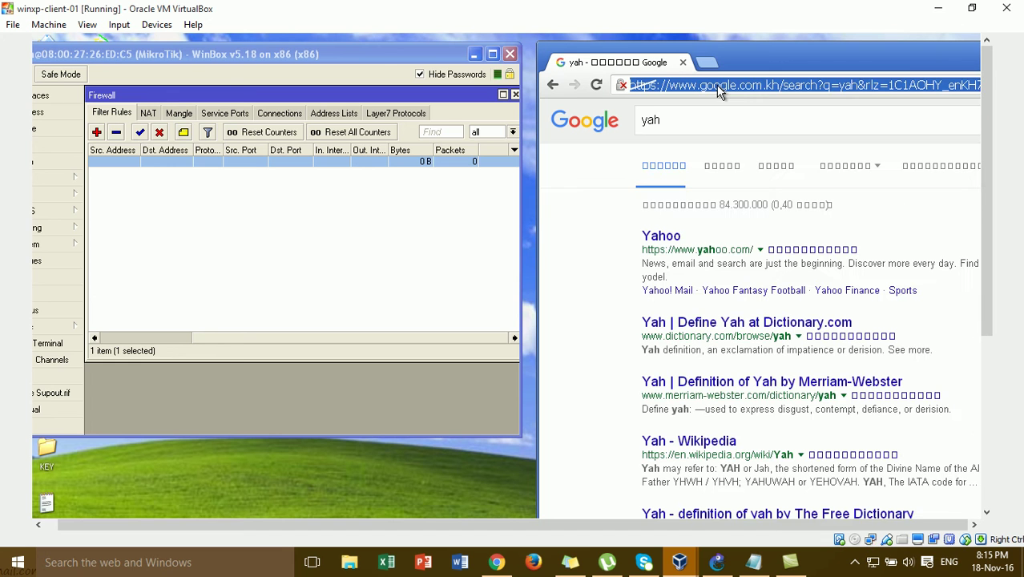
{"action": "left_click", "coordinate": [707, 255]}
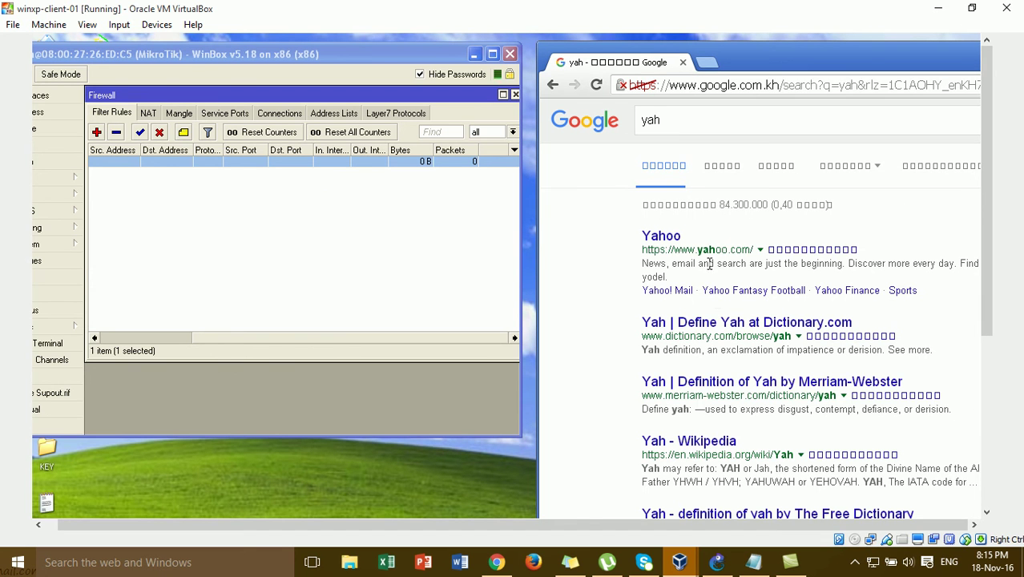
{"action": "left_click", "coordinate": [715, 327]}
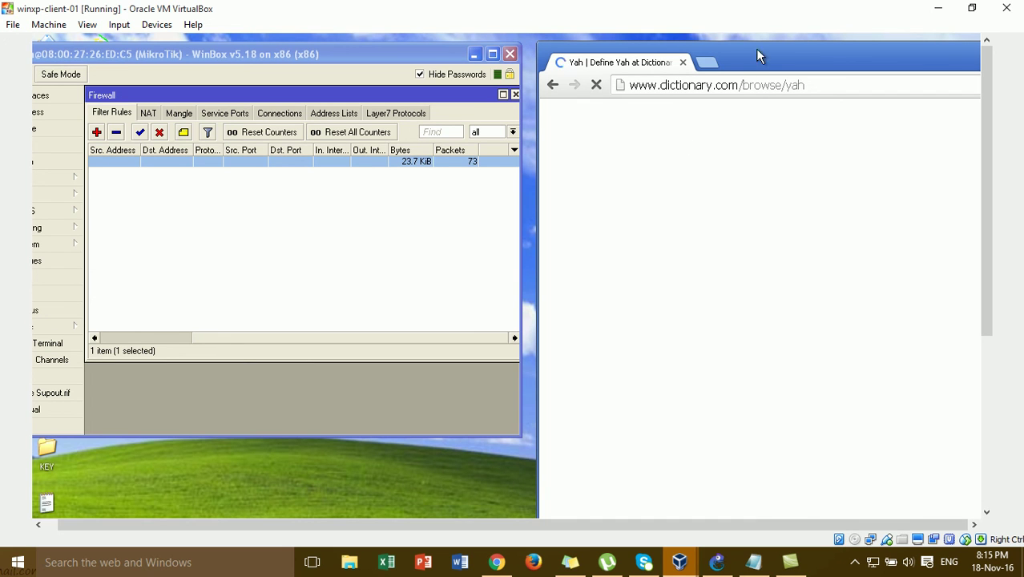
Step: Request facebook.com in a new tab and close the Dictionary.com tab
{"action": "left_click", "coordinate": [718, 68]}
{"action": "type", "text": "facebook.com"}
{"action": "key", "text": "Return"}
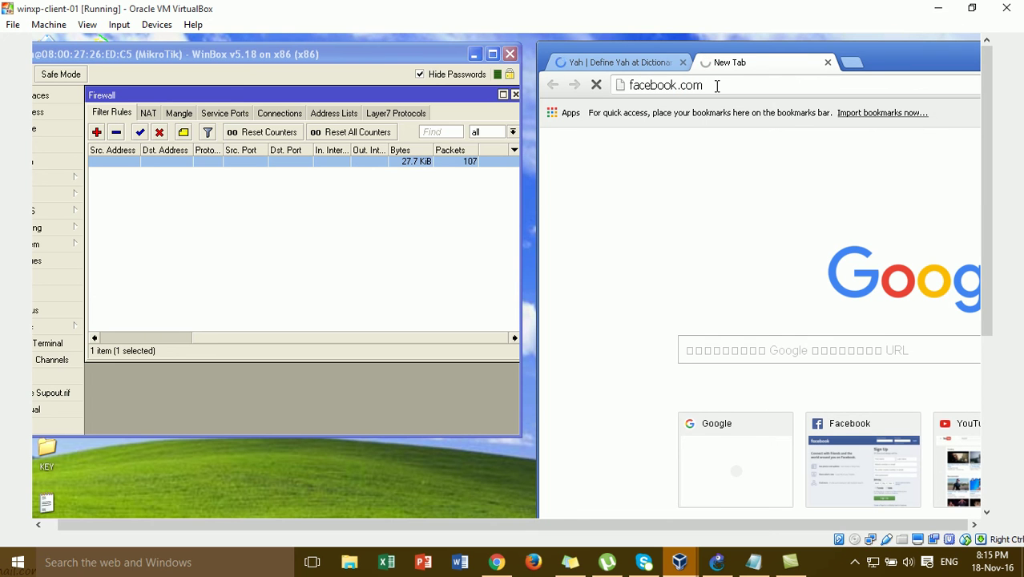
{"action": "left_click", "coordinate": [682, 62]}
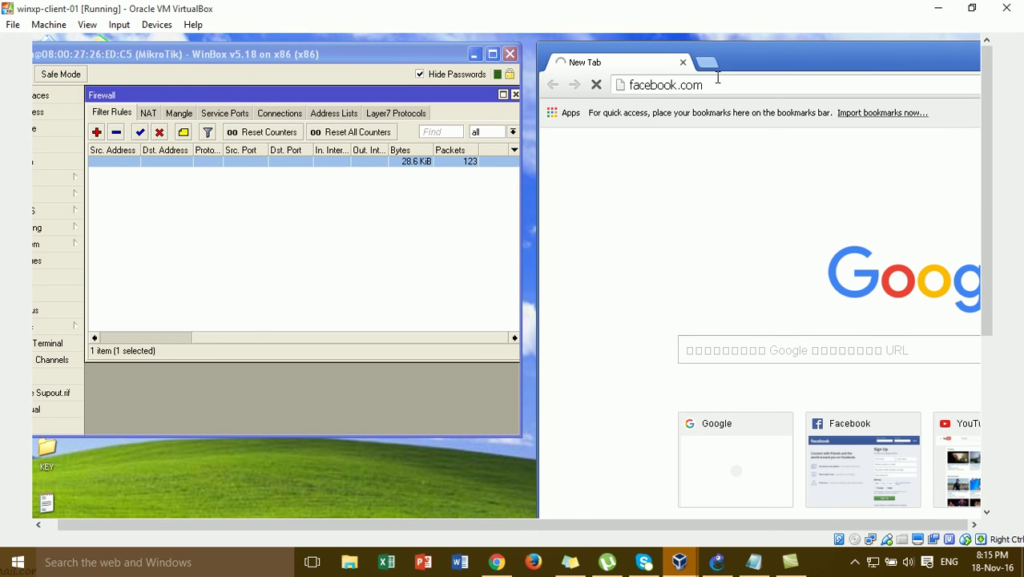
Step: Request google.com and youtube.com in two further new tabs to test the block on other sites
{"action": "left_click", "coordinate": [711, 61]}
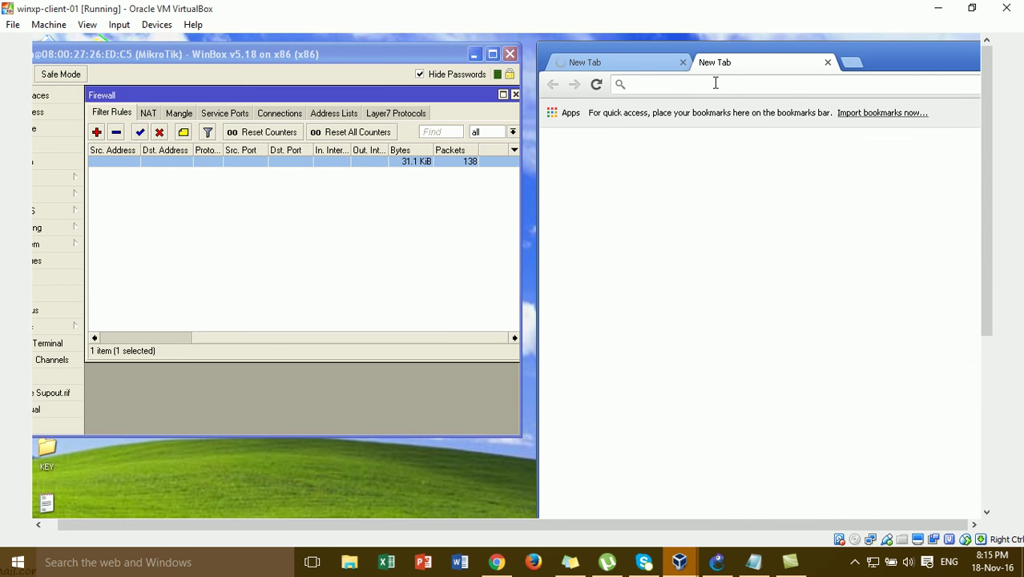
{"action": "type", "text": "goo"}
{"action": "key", "text": "Return"}
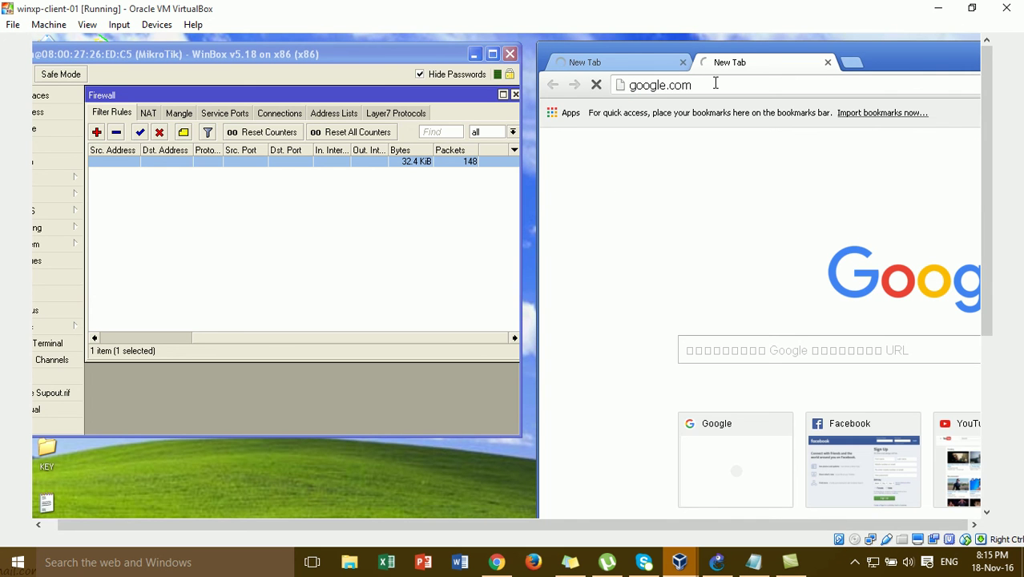
{"action": "left_click", "coordinate": [851, 62]}
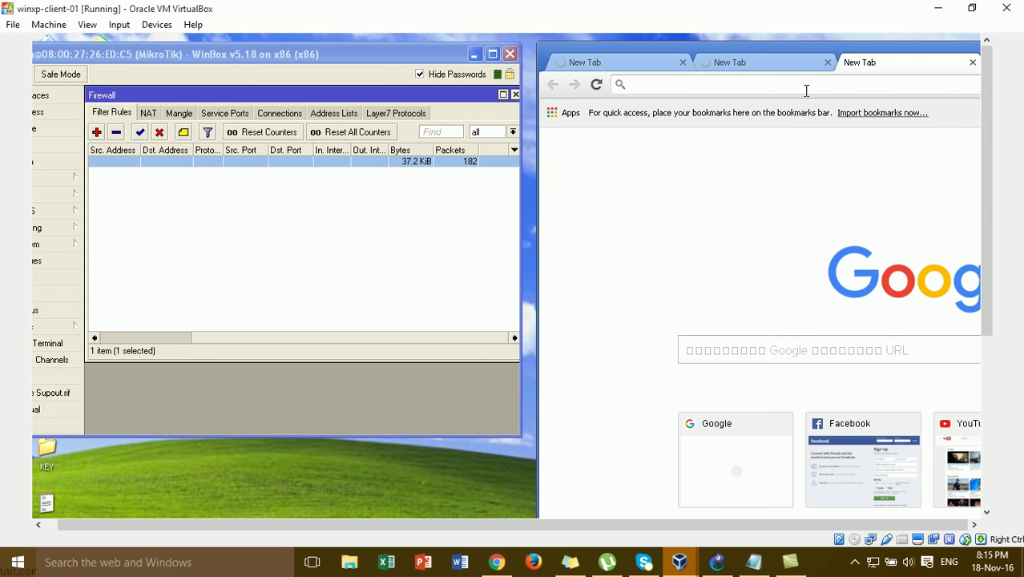
{"action": "type", "text": "youtube.com"}
{"action": "key", "text": "Return"}
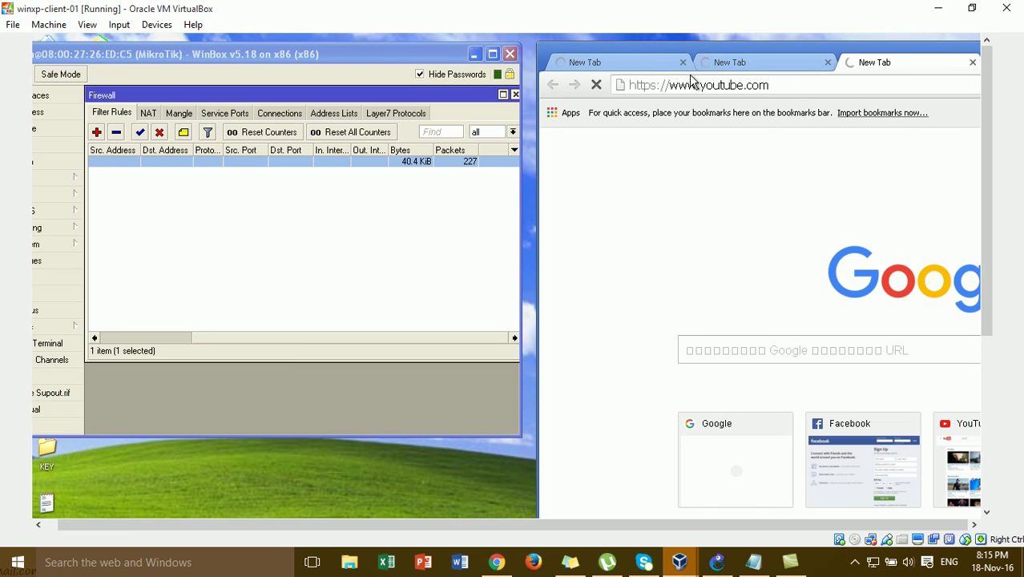
Step: Shift the Chrome window slightly closer to WinBox and check the disconnect time noted in the GNS3 topology
{"action": "left_click_drag", "start_coordinate": [696, 47], "coordinate": [685, 49]}
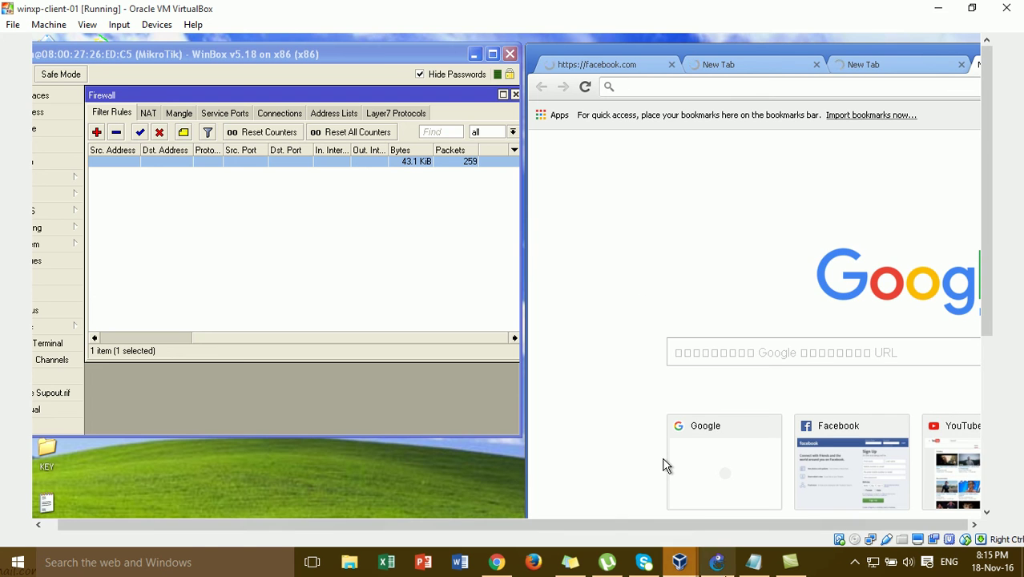
{"action": "left_click", "coordinate": [715, 563]}
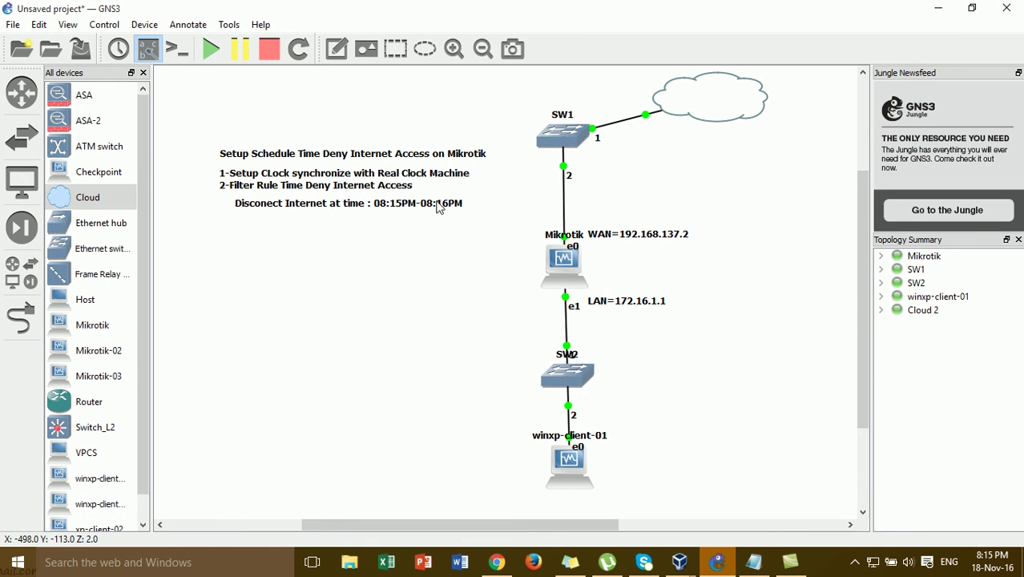
{"action": "left_click", "coordinate": [721, 563]}
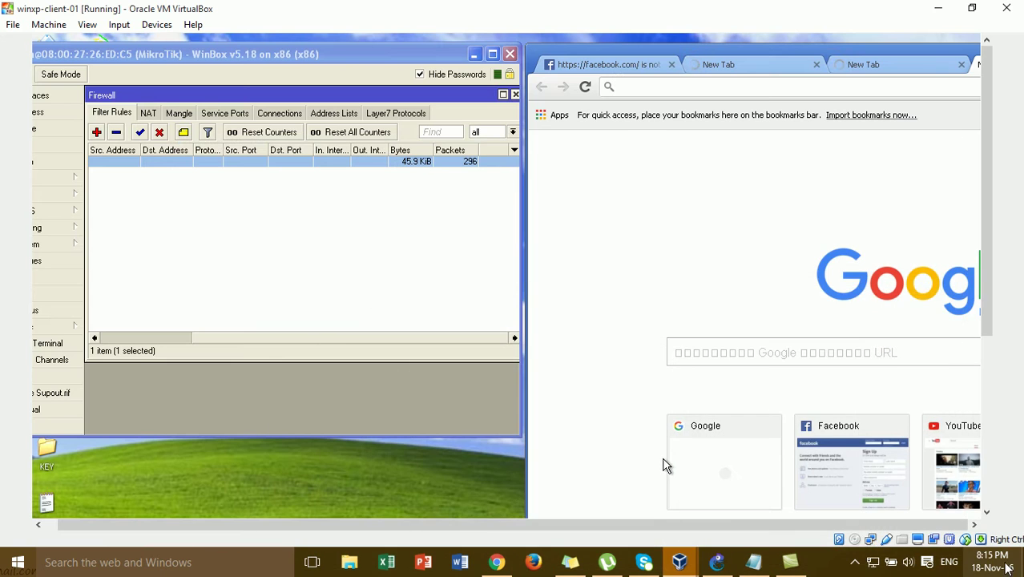
Step: Request google.com in the blank fourth Chrome tab
{"action": "left_click", "coordinate": [795, 86]}
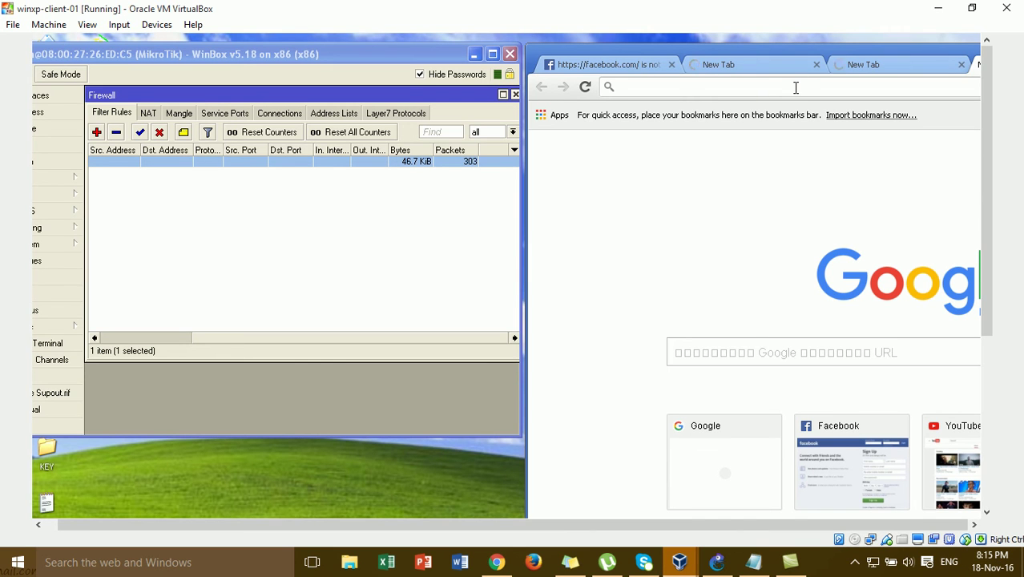
{"action": "type", "text": "google.com"}
{"action": "key", "text": "Return"}
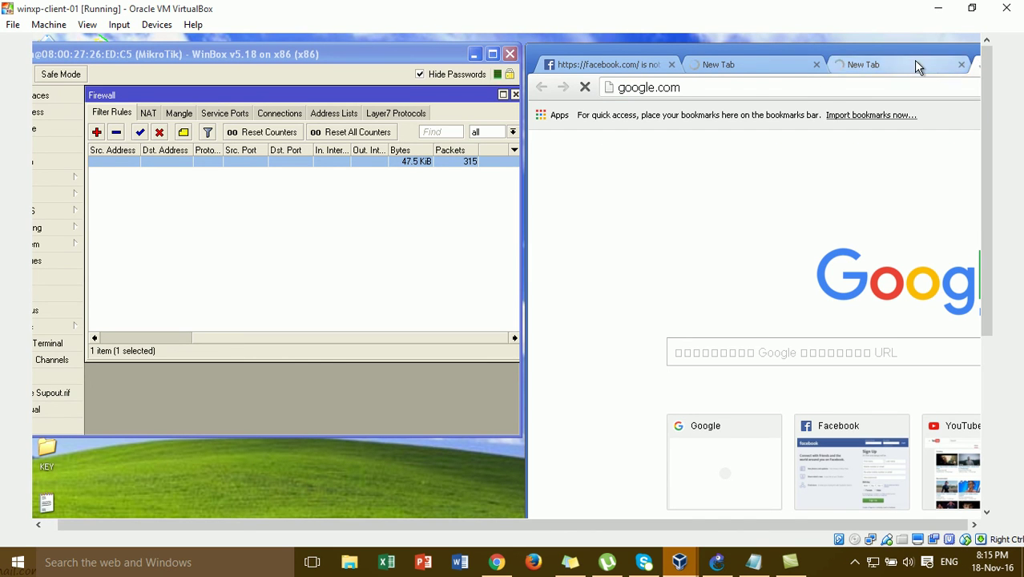
Step: Go back through the open tabs and reload the google.com and Facebook pages to retest internet access
{"action": "left_click", "coordinate": [914, 61]}
{"action": "left_click", "coordinate": [753, 64]}
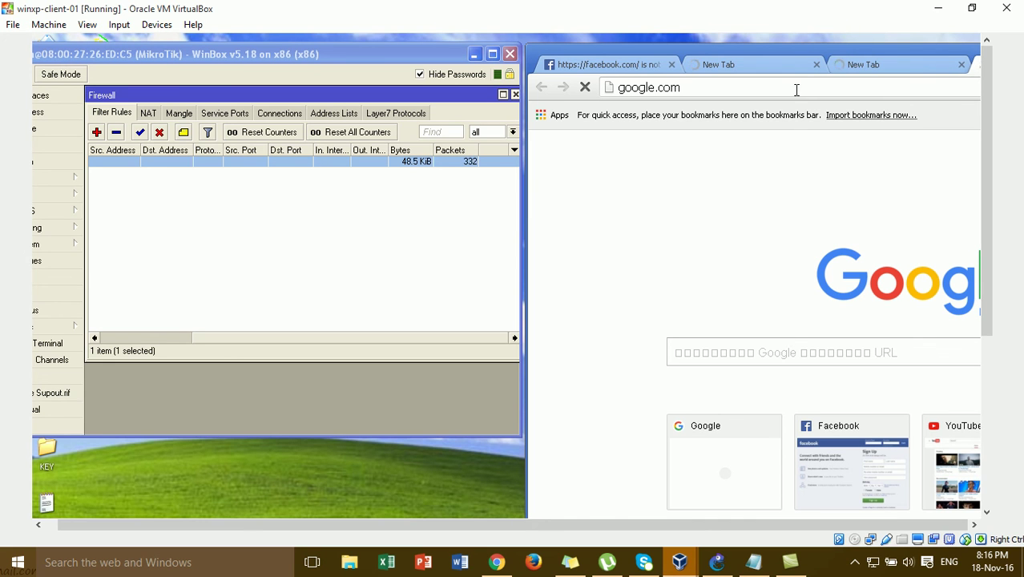
{"action": "left_click", "coordinate": [779, 347]}
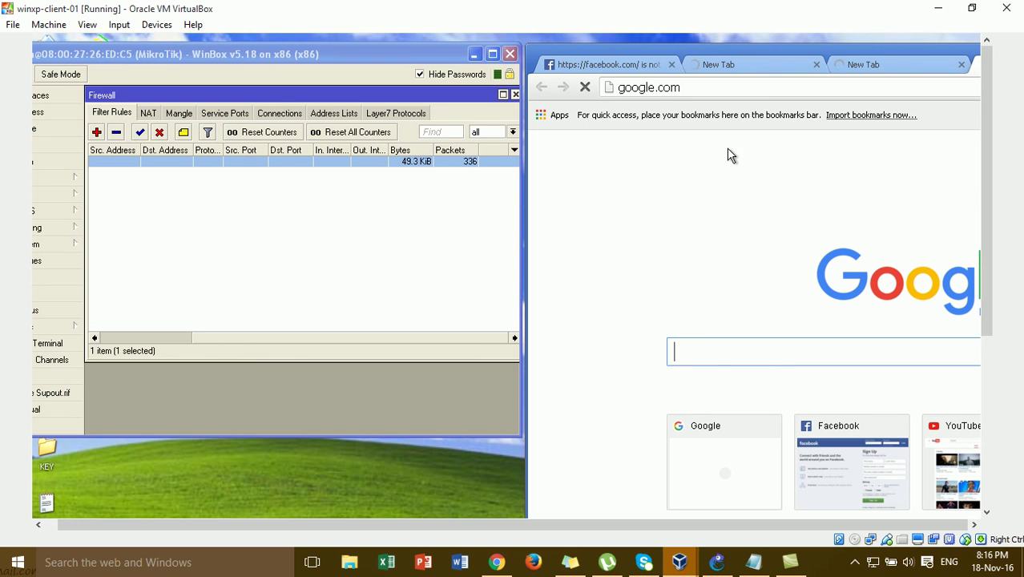
{"action": "left_click", "coordinate": [762, 80]}
{"action": "left_click", "coordinate": [751, 64]}
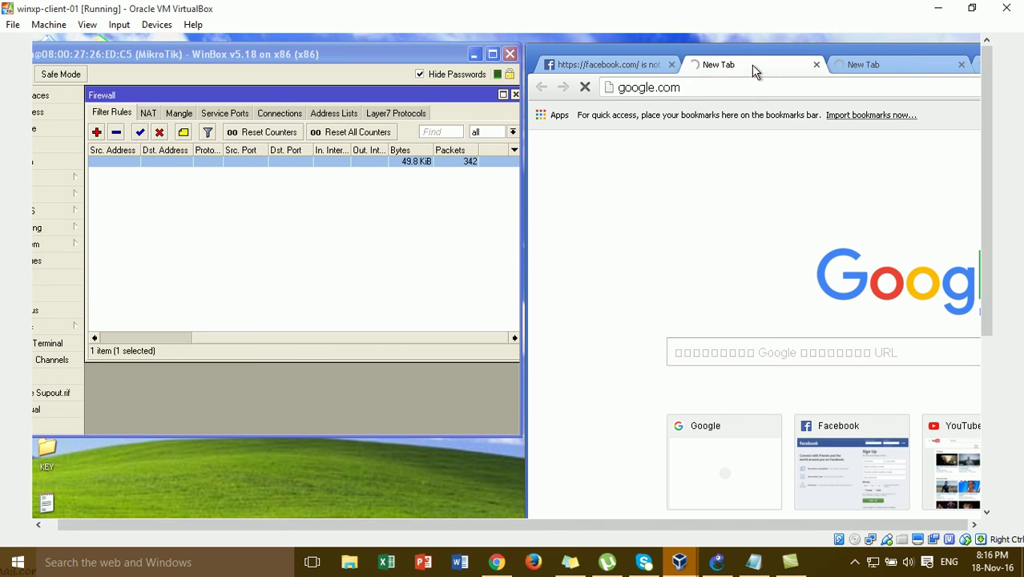
{"action": "left_click", "coordinate": [753, 85]}
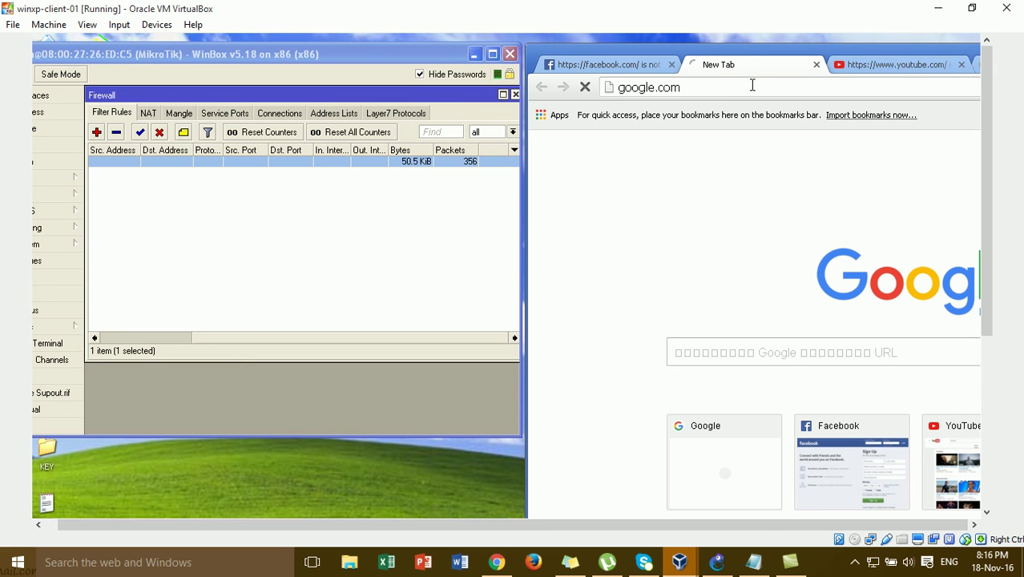
{"action": "left_click", "coordinate": [642, 63]}
{"action": "left_click", "coordinate": [707, 91]}
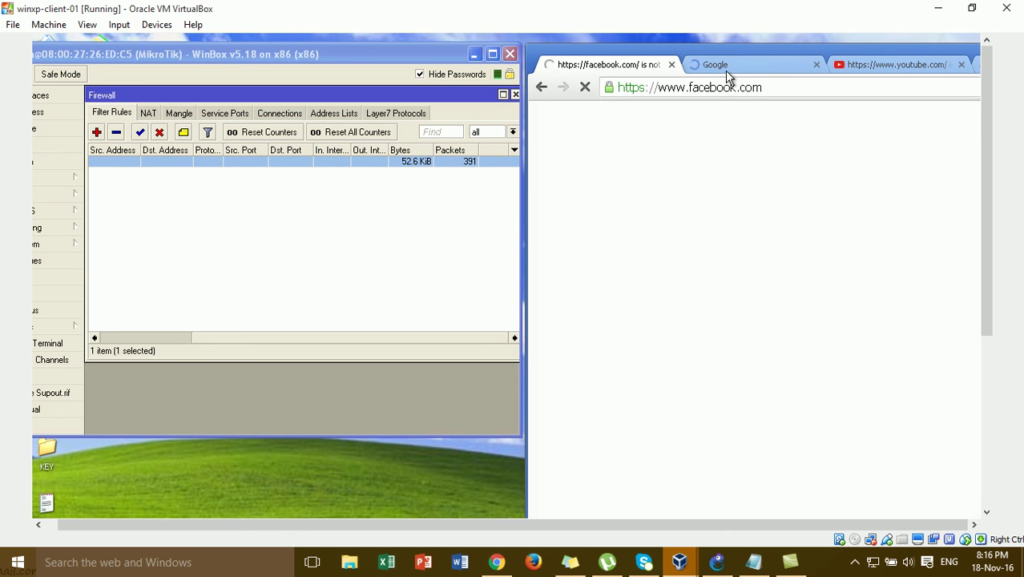
Step: Check the Google, Facebook and YouTube tabs for restored access, reloading the YouTube page and adjusting the Chrome window's position
{"action": "left_click", "coordinate": [725, 69]}
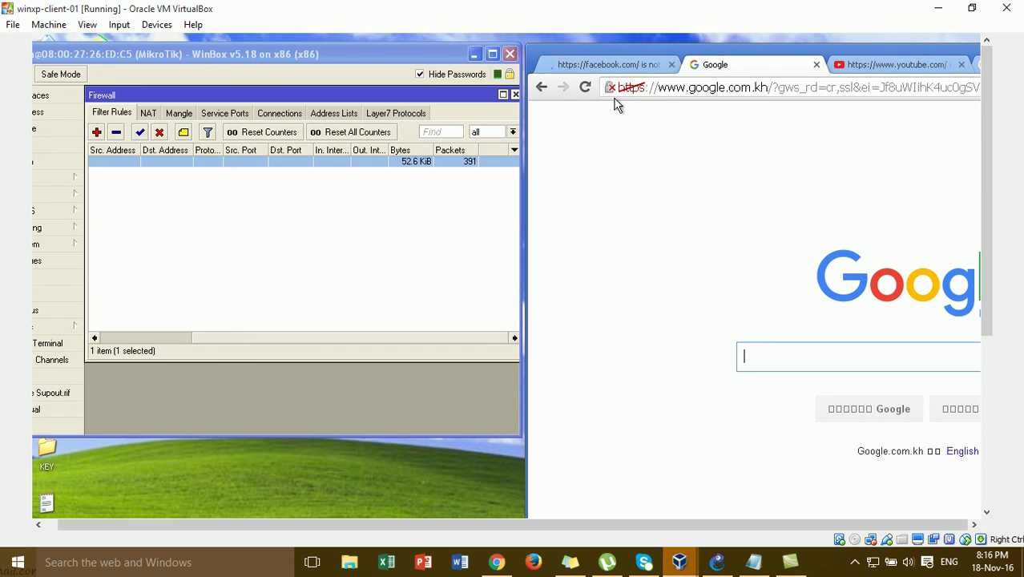
{"action": "left_click", "coordinate": [612, 69]}
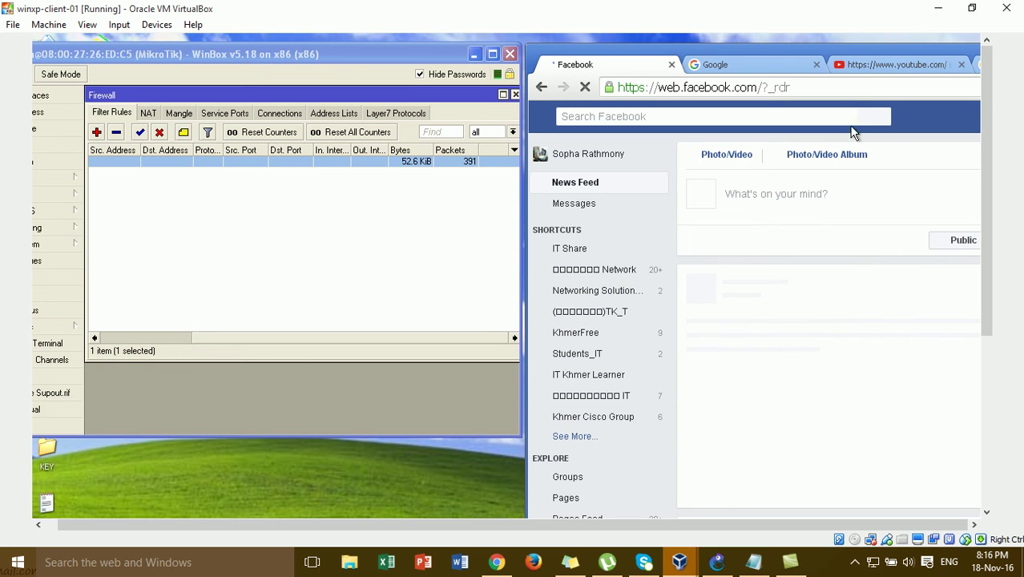
{"action": "left_click", "coordinate": [910, 69]}
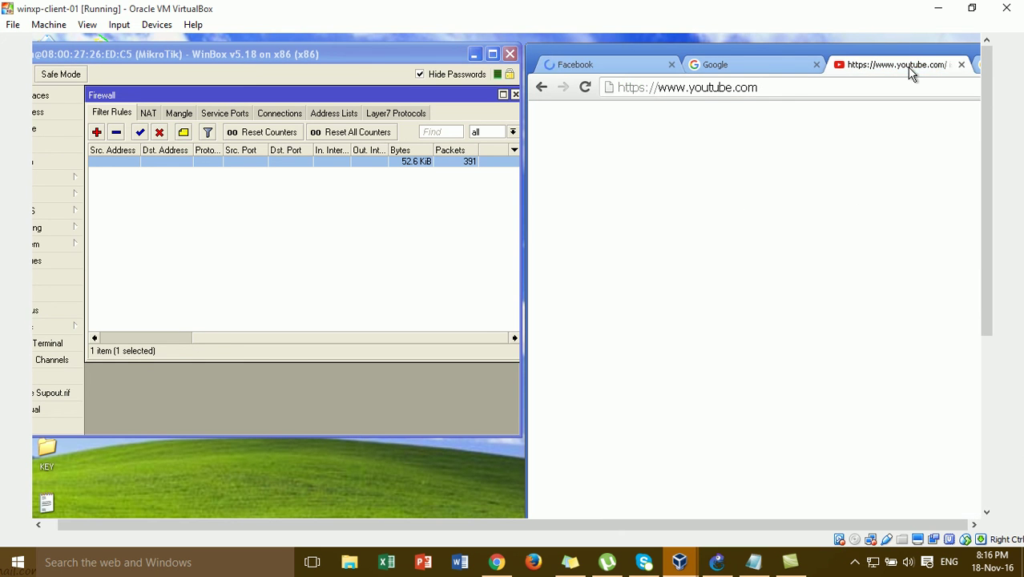
{"action": "left_click_drag", "start_coordinate": [948, 49], "coordinate": [897, 54]}
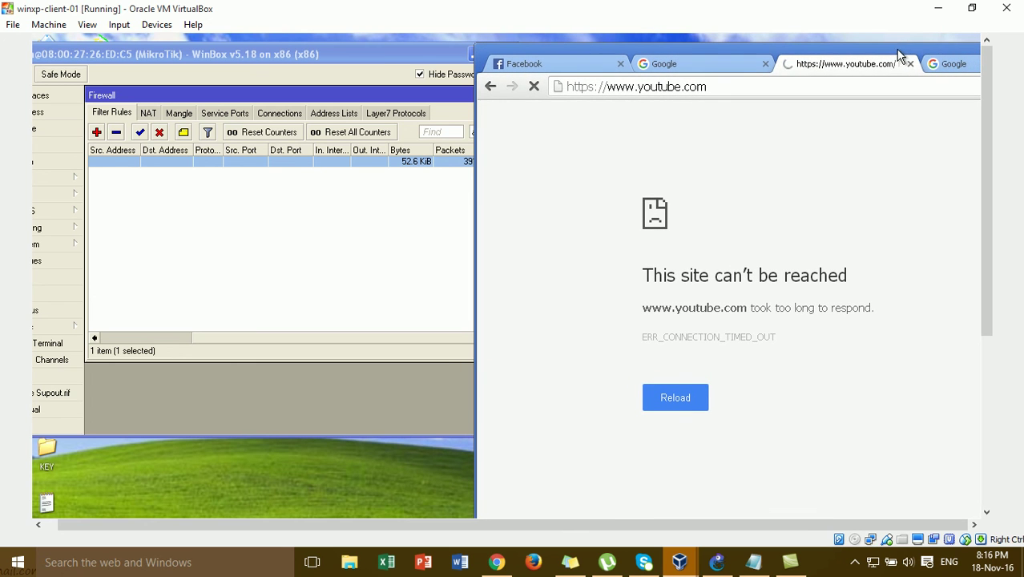
{"action": "left_click", "coordinate": [700, 402]}
{"action": "left_click_drag", "start_coordinate": [611, 49], "coordinate": [628, 50]}
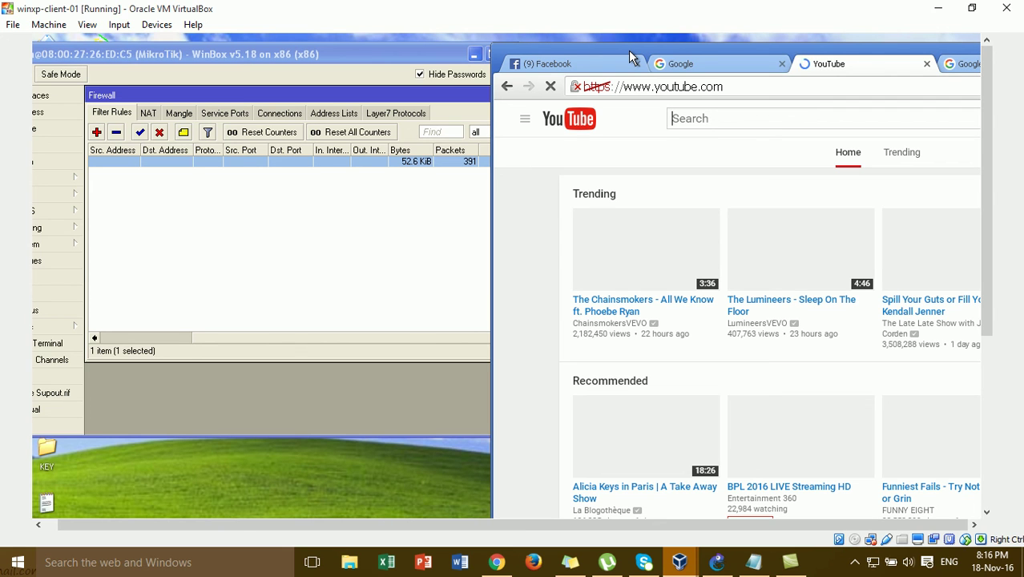
Step: Set the firewall rule's active time to 08:17:00 - 08:19:00, apply it and close the rule
{"action": "left_click", "coordinate": [246, 163]}
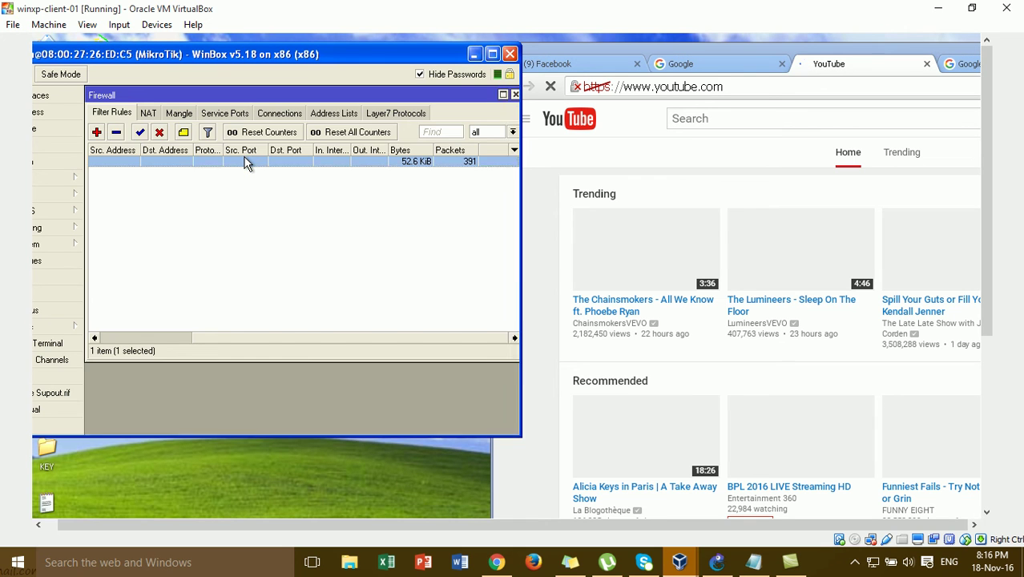
{"action": "double_click", "coordinate": [247, 162]}
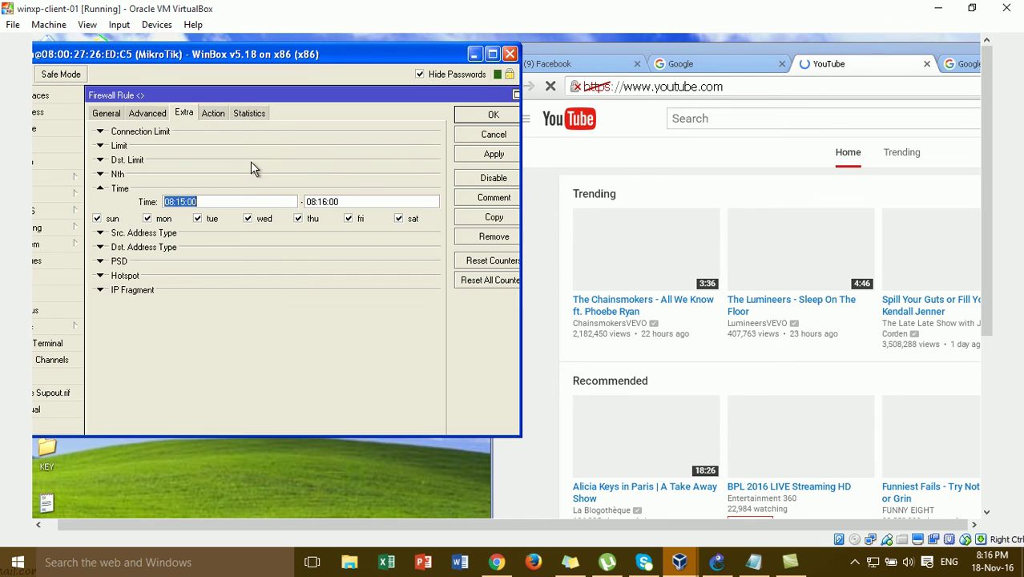
{"action": "left_click", "coordinate": [326, 201]}
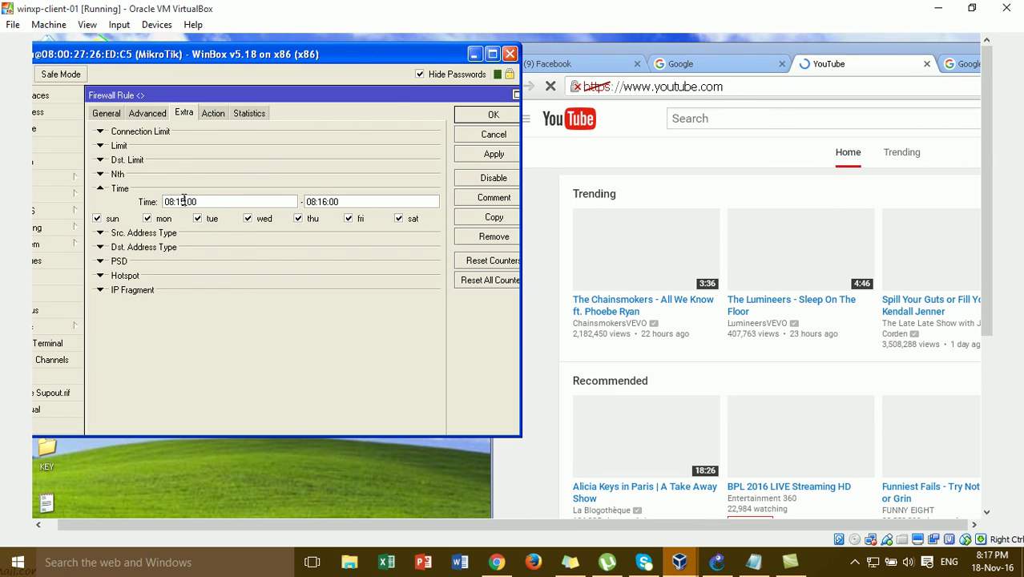
{"action": "key", "text": "BackSpace"}
{"action": "type", "text": "7"}
{"action": "key", "text": "BackSpace"}
{"action": "type", "text": "9"}
{"action": "left_click", "coordinate": [505, 156]}
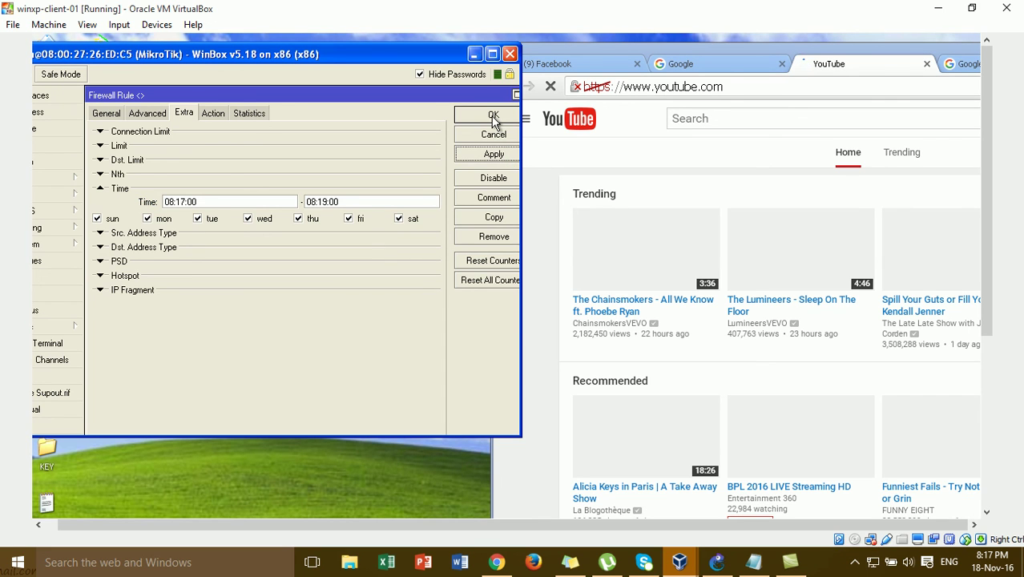
{"action": "left_click", "coordinate": [493, 117]}
Step: Close the YouTube tab and the last Google tab, and close the Chrome window
{"action": "left_click", "coordinate": [703, 88]}
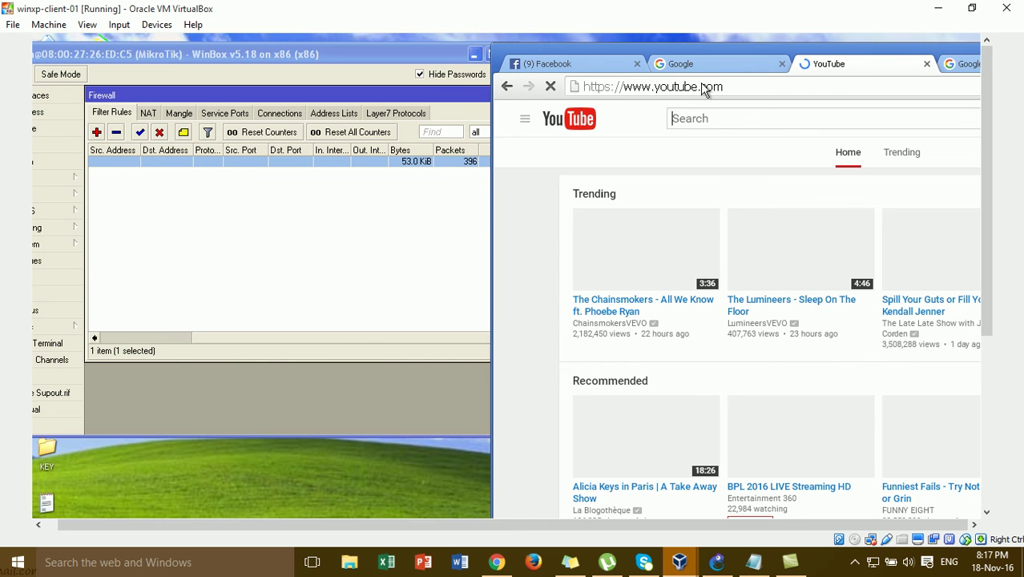
{"action": "left_click", "coordinate": [927, 66]}
{"action": "left_click", "coordinate": [926, 64]}
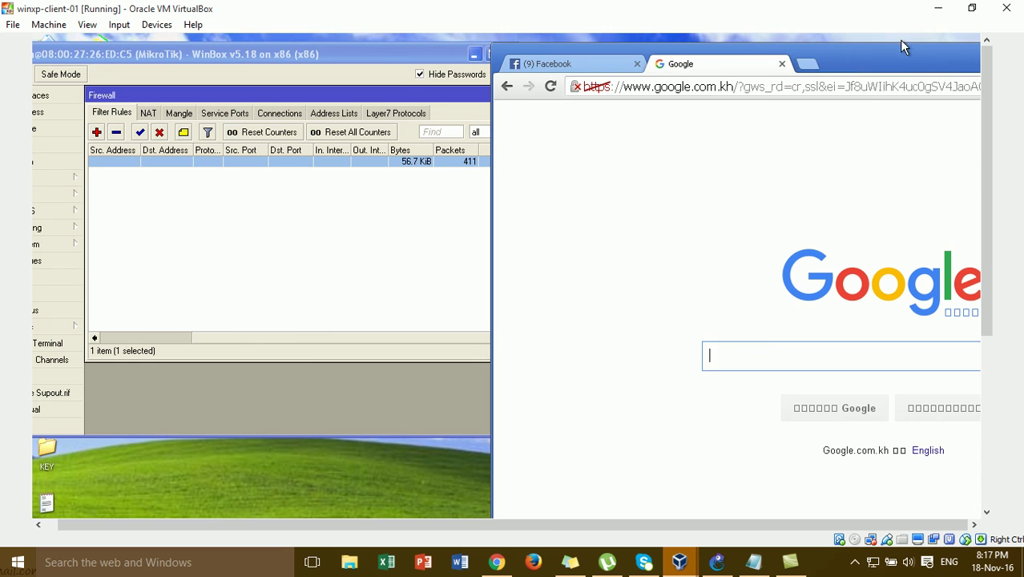
{"action": "left_click_drag", "start_coordinate": [892, 56], "coordinate": [540, 75]}
{"action": "left_click", "coordinate": [902, 62]}
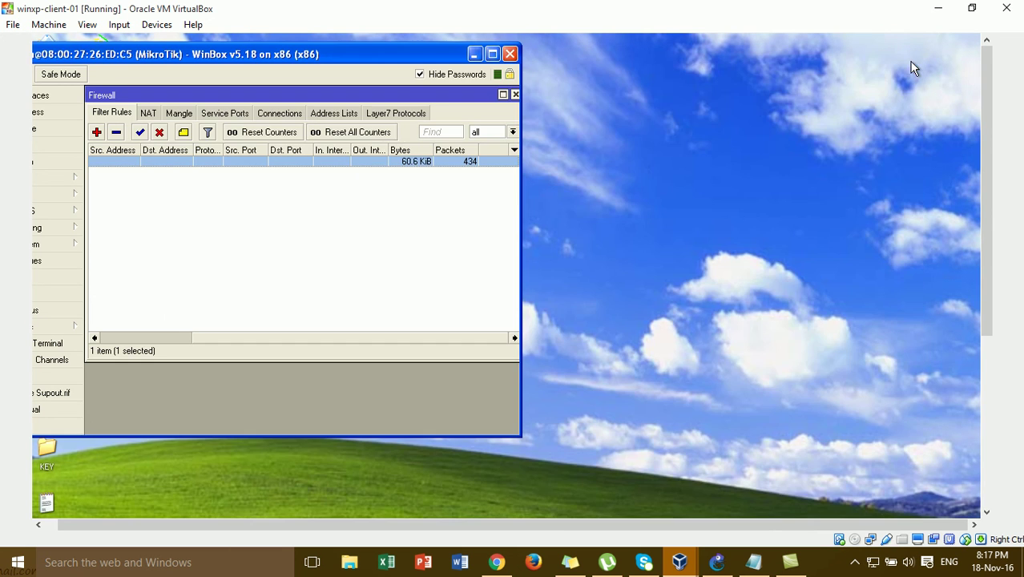
Step: Check the clock on the Windows XP client and move the WinBox window fully into view
{"action": "left_click_drag", "start_coordinate": [985, 235], "coordinate": [995, 517]}
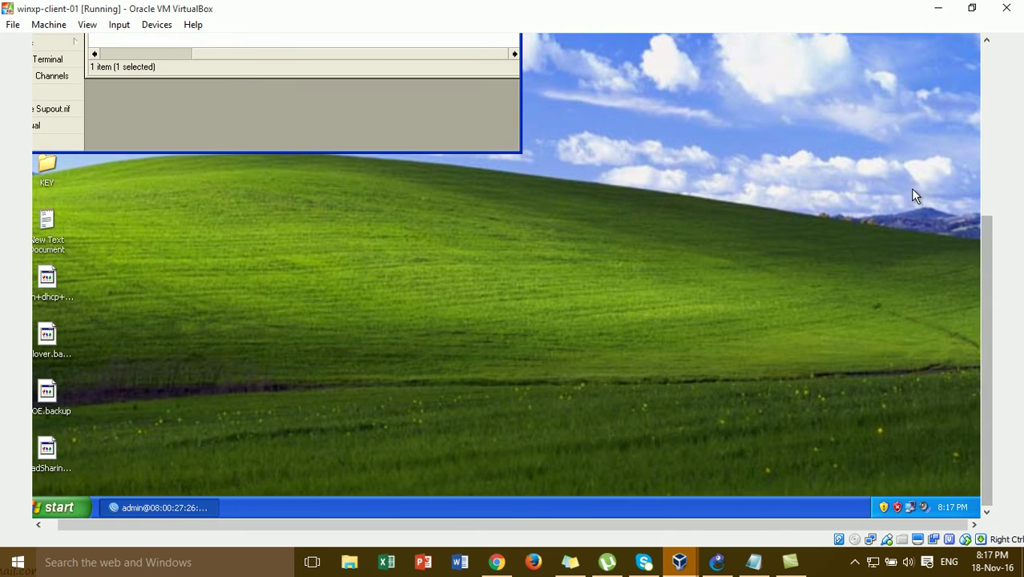
{"action": "left_click_drag", "start_coordinate": [982, 282], "coordinate": [970, 141]}
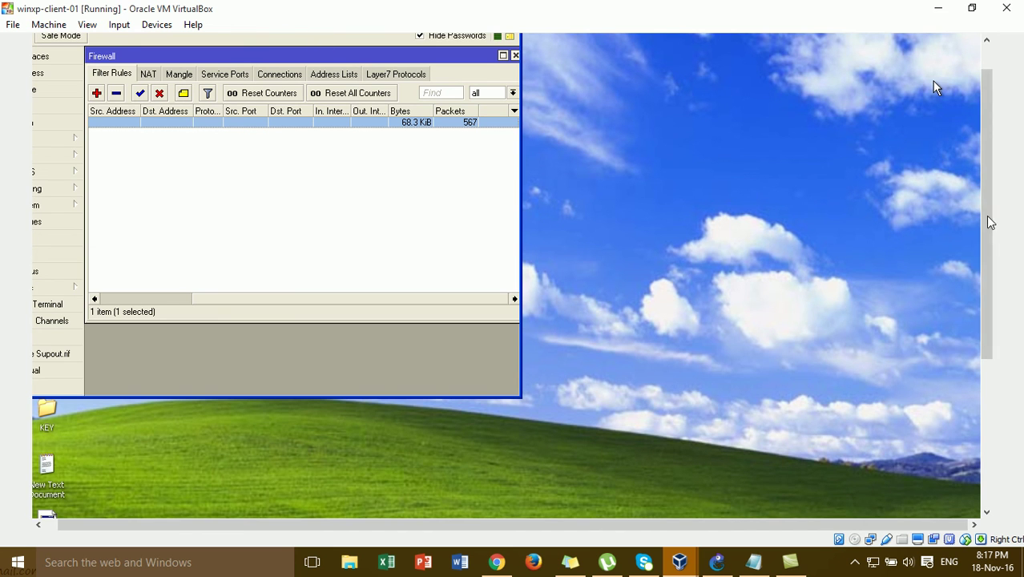
{"action": "scroll", "coordinate": [932, 81], "scroll_direction": "up", "scroll_amount": 1}
{"action": "left_click_drag", "start_coordinate": [387, 54], "coordinate": [571, 65]}
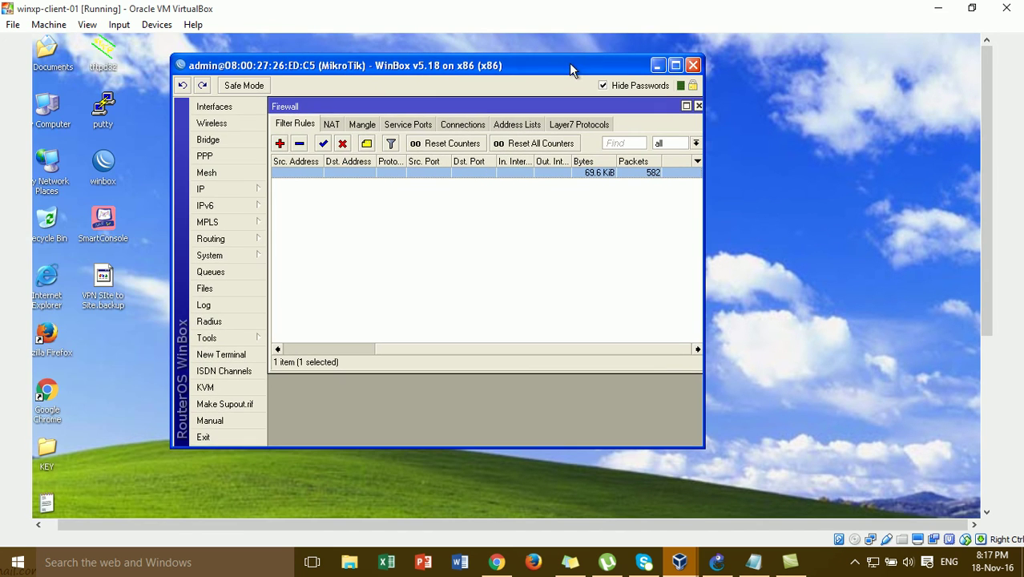
Step: Reopen Chrome on the client, request google.com and arrange the Chrome and WinBox windows side by side
{"action": "double_click", "coordinate": [46, 393]}
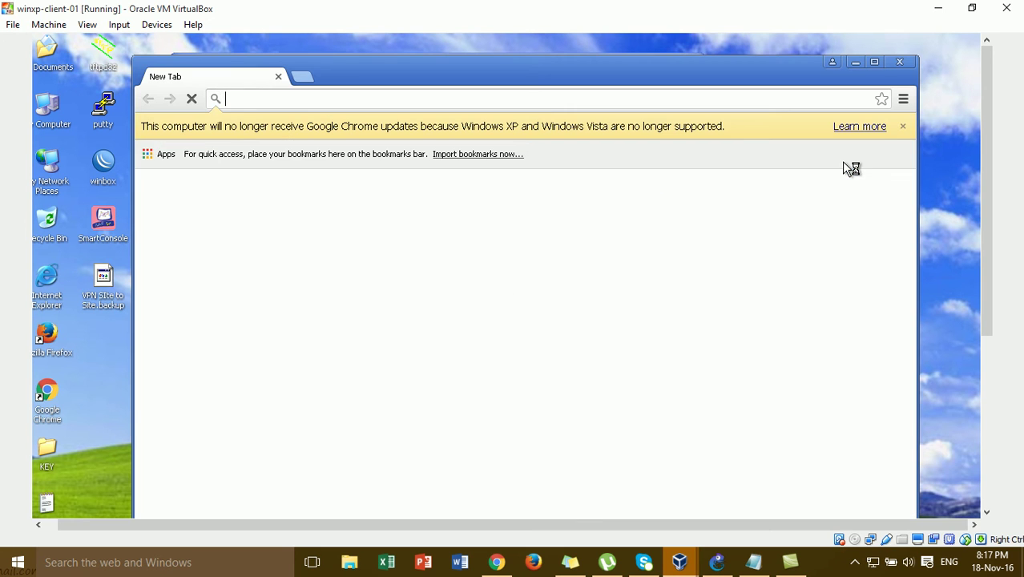
{"action": "type", "text": "google.com"}
{"action": "key", "text": "Return"}
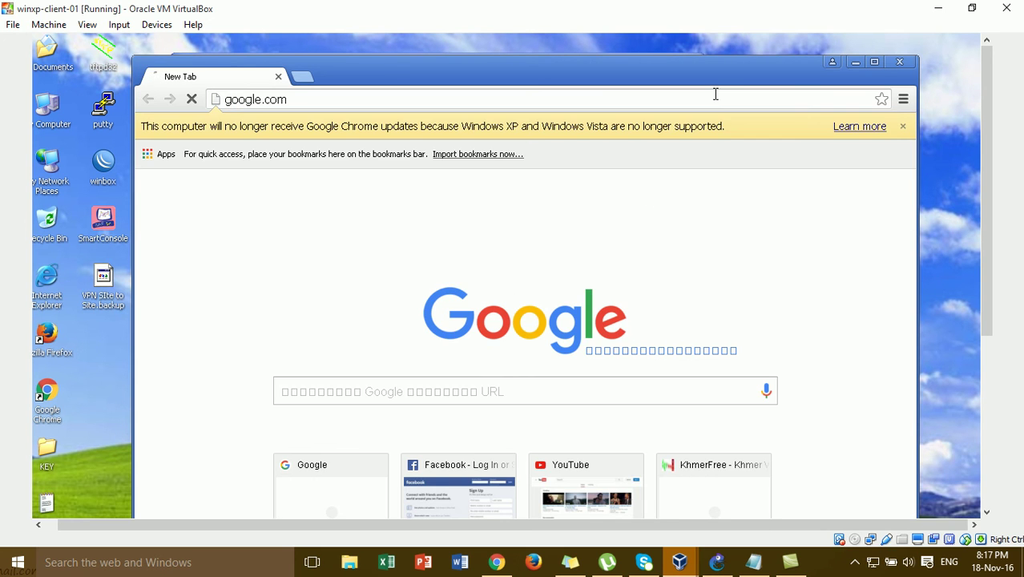
{"action": "left_click_drag", "start_coordinate": [656, 75], "coordinate": [914, 65]}
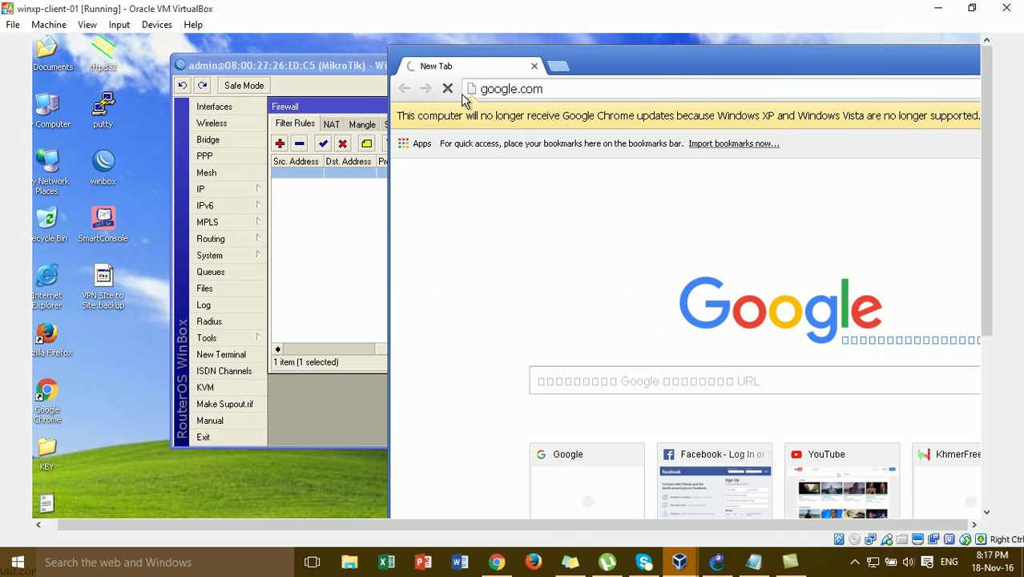
{"action": "left_click_drag", "start_coordinate": [302, 66], "coordinate": [146, 76]}
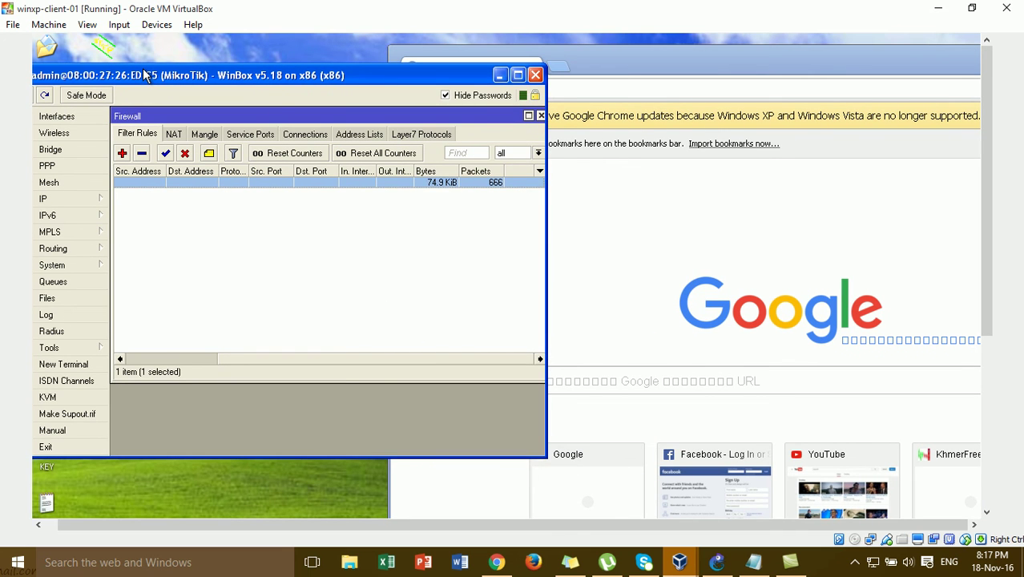
{"action": "left_click_drag", "start_coordinate": [613, 69], "coordinate": [725, 65]}
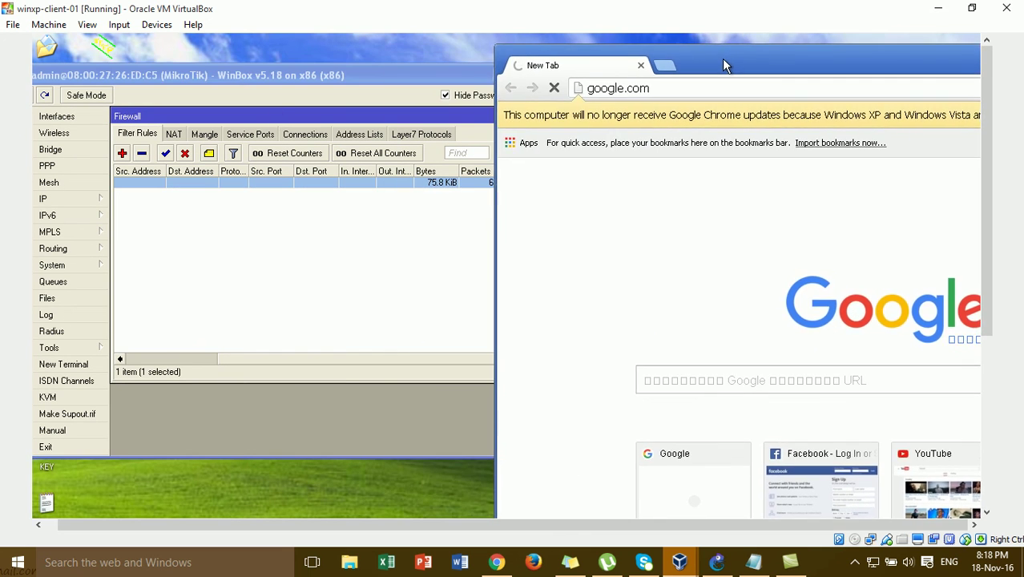
Step: Open the firewall rule to show its time range and request facebook.com in a new Chrome tab
{"action": "double_click", "coordinate": [221, 184]}
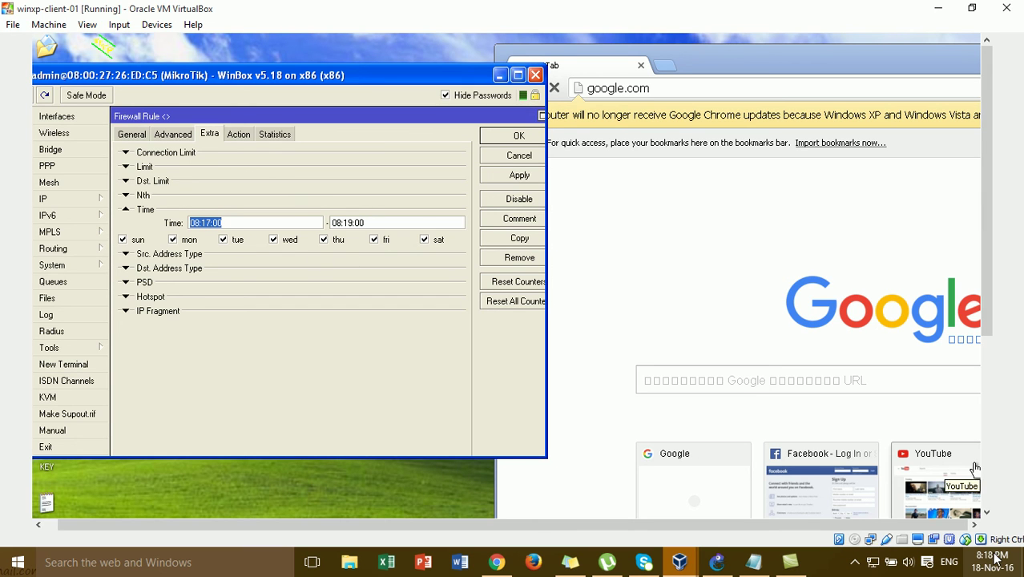
{"action": "left_click", "coordinate": [695, 47]}
{"action": "left_click", "coordinate": [666, 67]}
{"action": "type", "text": "fae"}
{"action": "key", "text": "Return"}
{"action": "left_click", "coordinate": [672, 85]}
{"action": "type", "text": "f"}
{"action": "key", "text": "Return"}
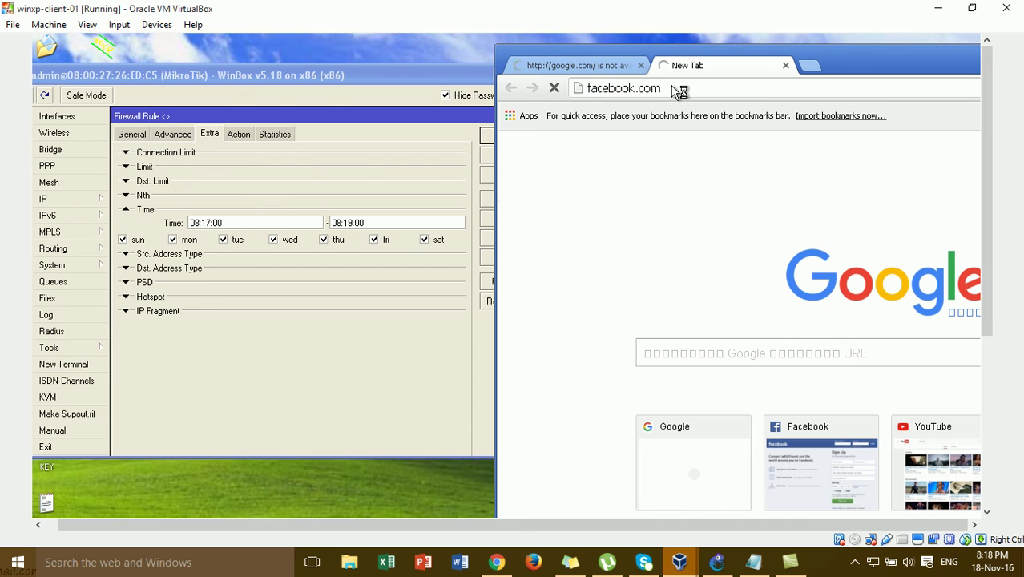
Step: Request youtube.com in a third tab and check the Facebook, Google and YouTube tabs for the block
{"action": "left_click", "coordinate": [811, 66]}
{"action": "type", "text": "you"}
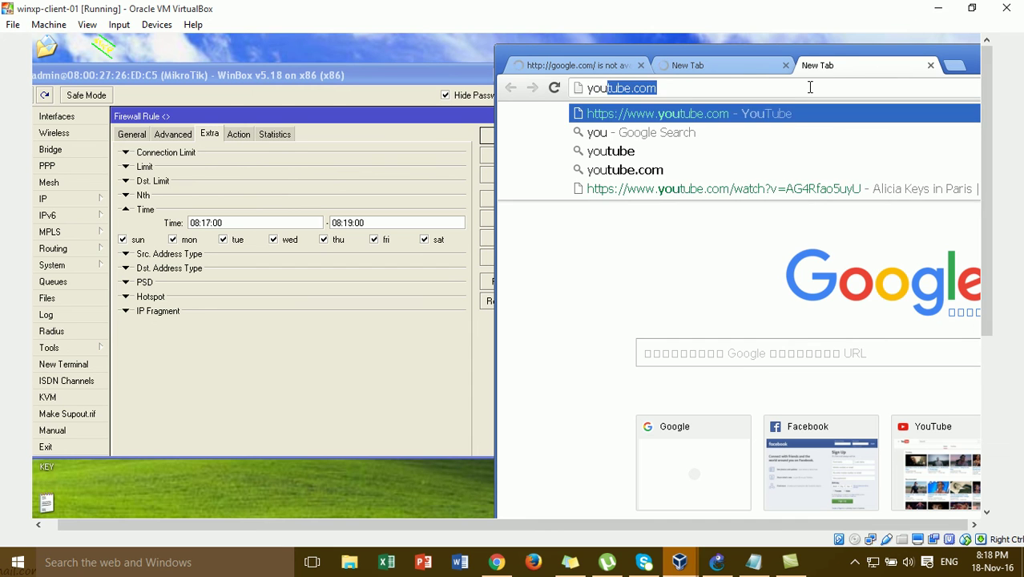
{"action": "key", "text": "Return"}
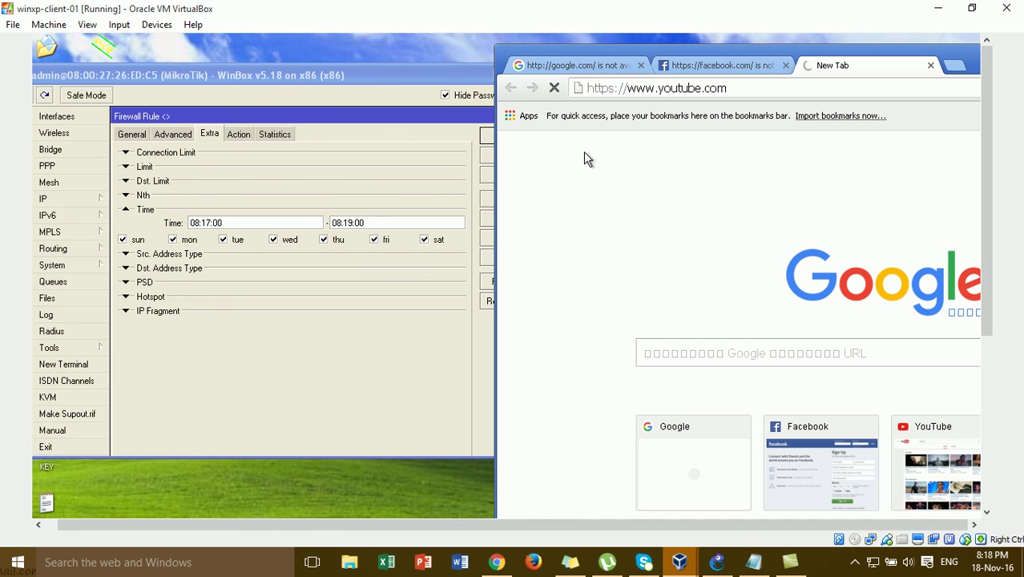
{"action": "left_click", "coordinate": [713, 66]}
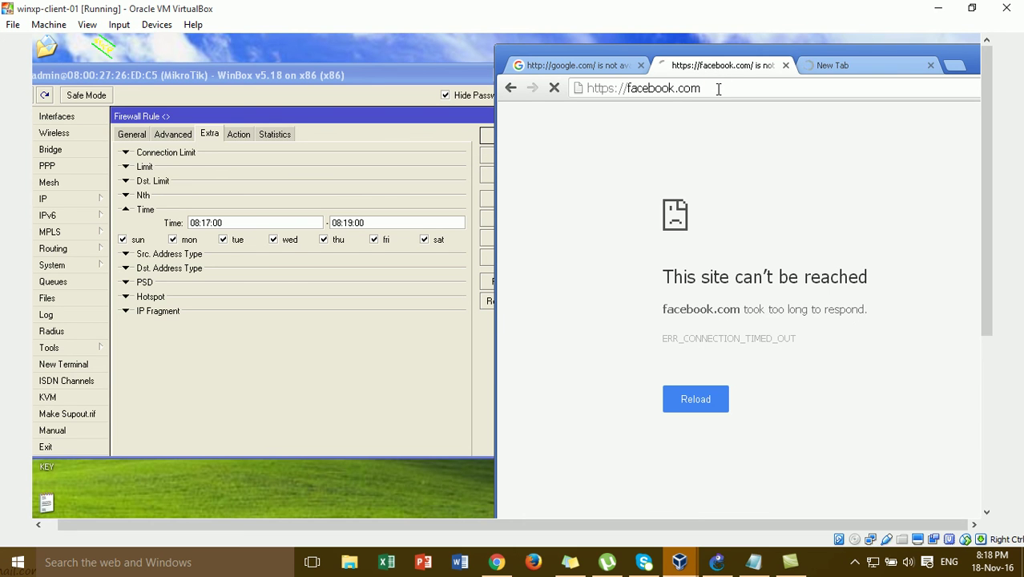
{"action": "left_click", "coordinate": [605, 67]}
{"action": "left_click", "coordinate": [821, 68]}
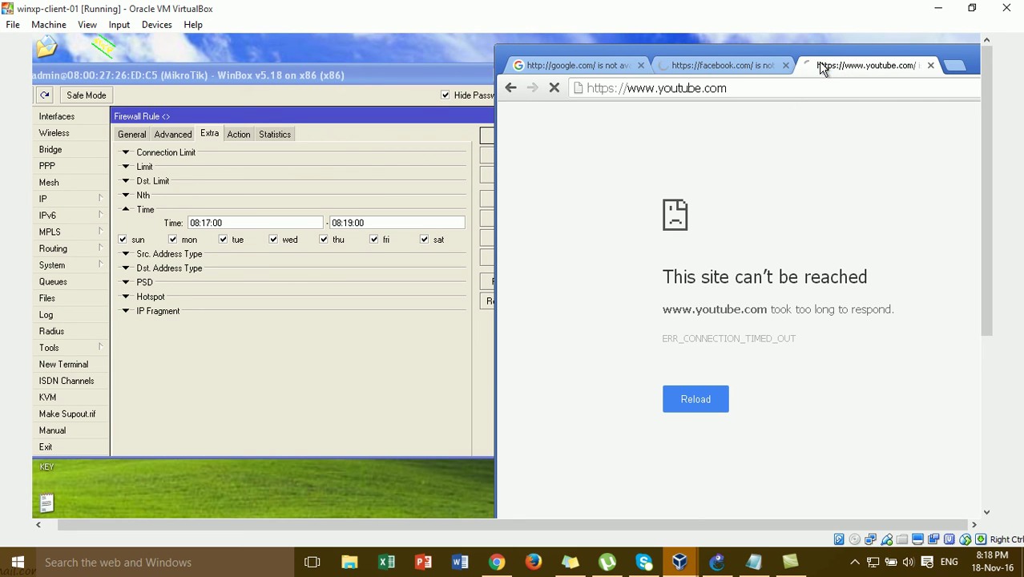
Step: Request youtube.com and google.com again in their tabs and recheck the Facebook and YouTube tabs
{"action": "left_click", "coordinate": [787, 88]}
{"action": "key", "text": "Return"}
{"action": "left_click", "coordinate": [615, 68]}
{"action": "left_click", "coordinate": [633, 89]}
{"action": "key", "text": "Return"}
{"action": "left_click", "coordinate": [705, 66]}
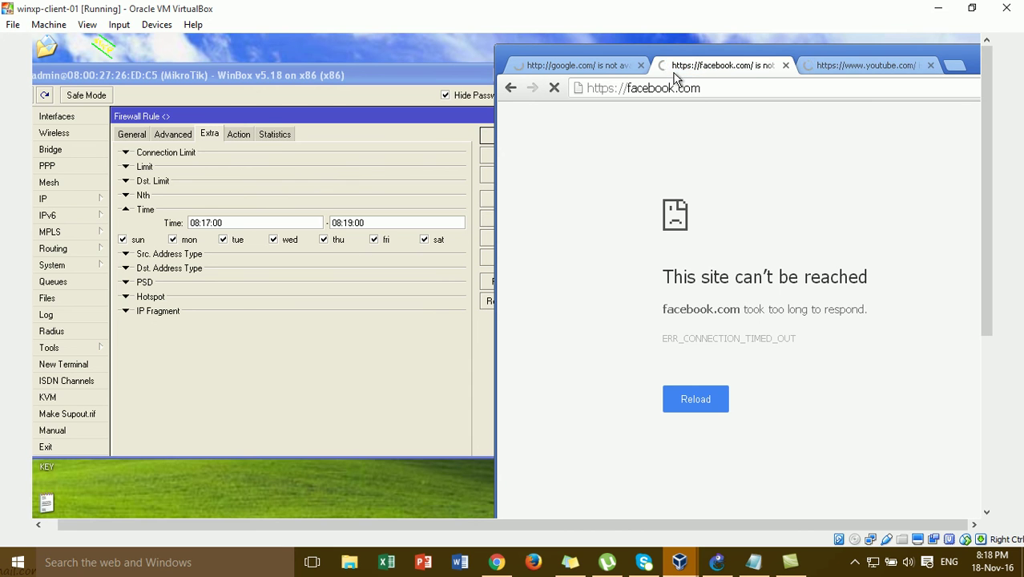
{"action": "left_click", "coordinate": [823, 66]}
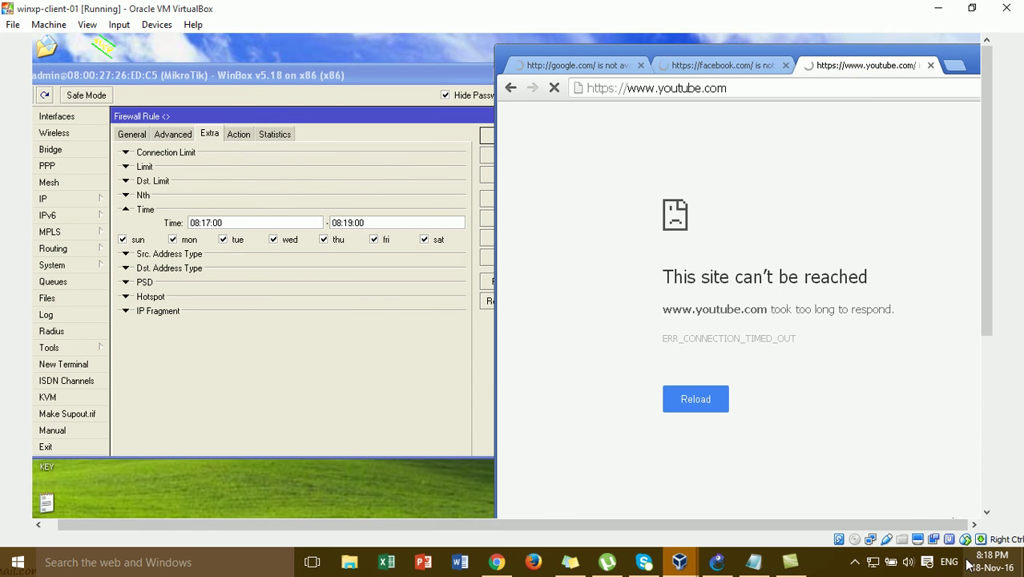
Step: Recheck the google.com tab and request facebook.com and youtube.com again to test for the end of the block
{"action": "left_click", "coordinate": [593, 70]}
{"action": "left_click", "coordinate": [629, 90]}
{"action": "left_click", "coordinate": [629, 88]}
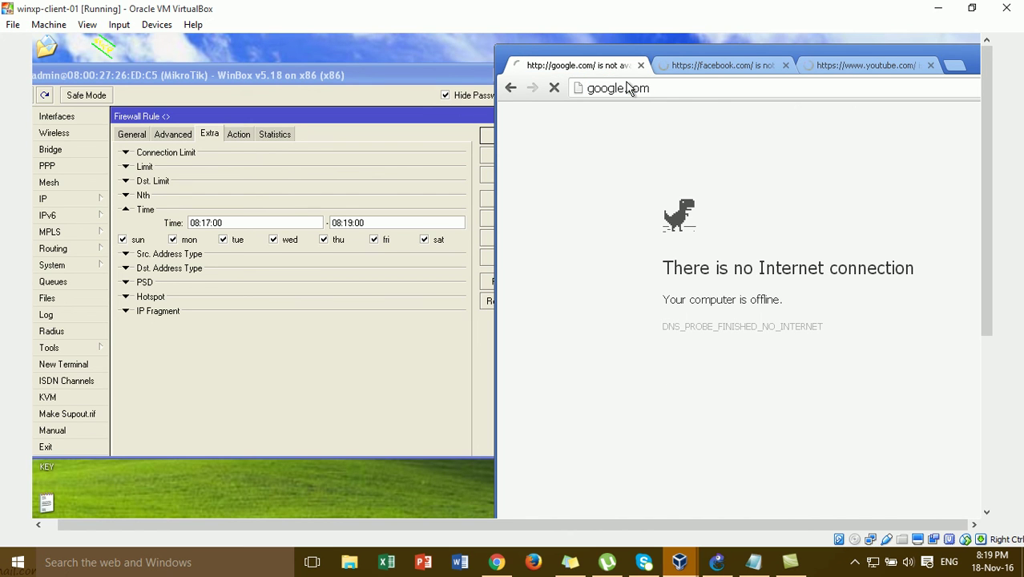
{"action": "left_click", "coordinate": [696, 66]}
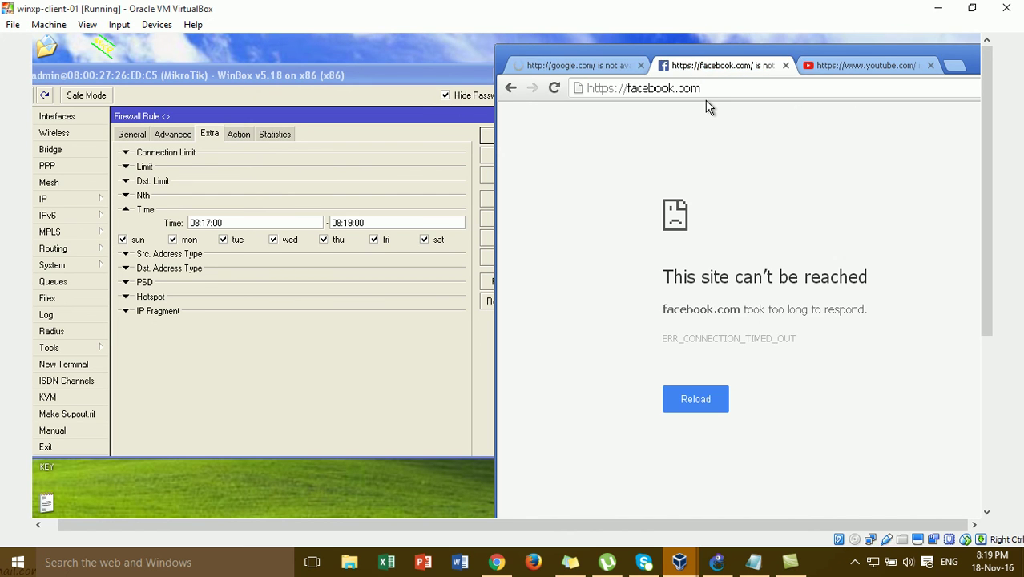
{"action": "left_click", "coordinate": [720, 89]}
{"action": "key", "text": "Return"}
{"action": "left_click", "coordinate": [827, 69]}
{"action": "left_click", "coordinate": [827, 85]}
{"action": "key", "text": "Return"}
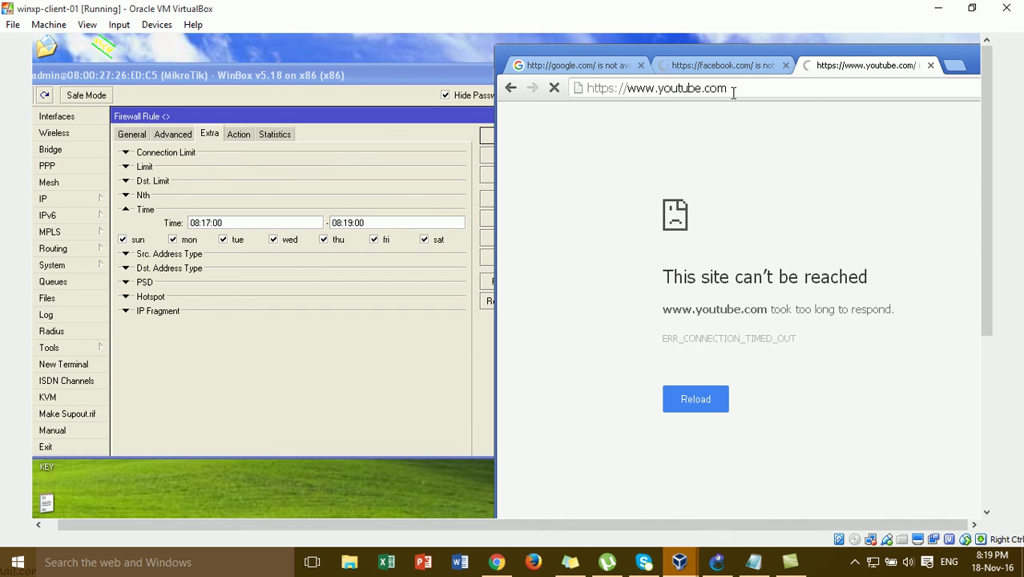
Step: Request facebook.com and google.com once more in their tabs and view the YouTube tab to verify restored access
{"action": "left_click", "coordinate": [723, 67]}
{"action": "left_click", "coordinate": [726, 86]}
{"action": "key", "text": "Return"}
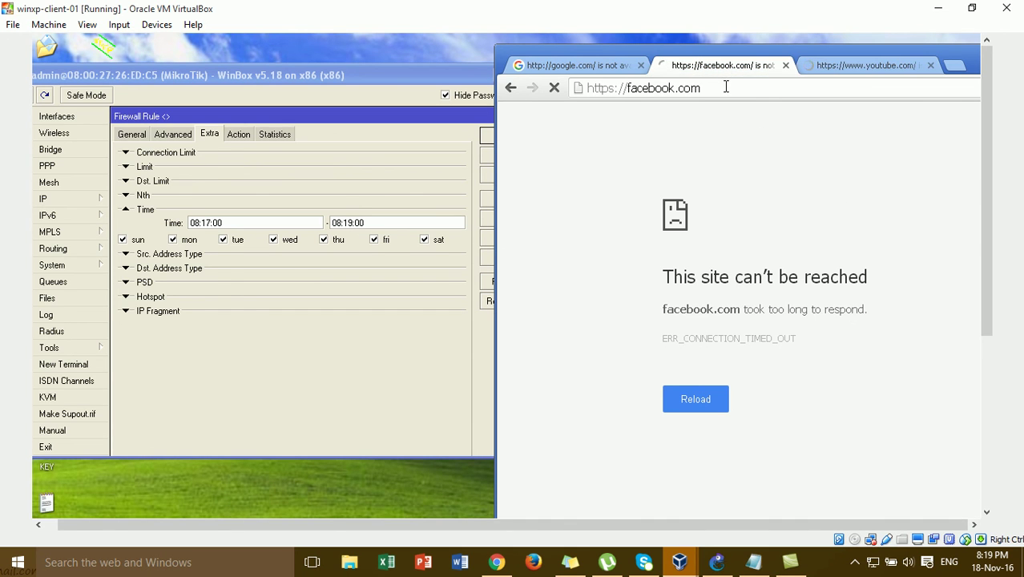
{"action": "left_click", "coordinate": [622, 67]}
{"action": "left_click", "coordinate": [657, 87]}
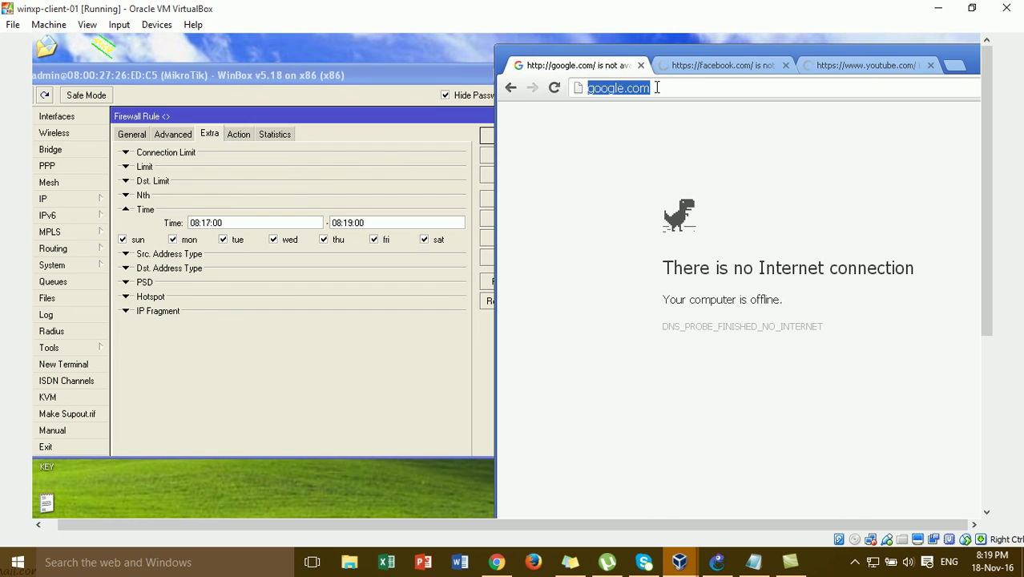
{"action": "key", "text": "Return"}
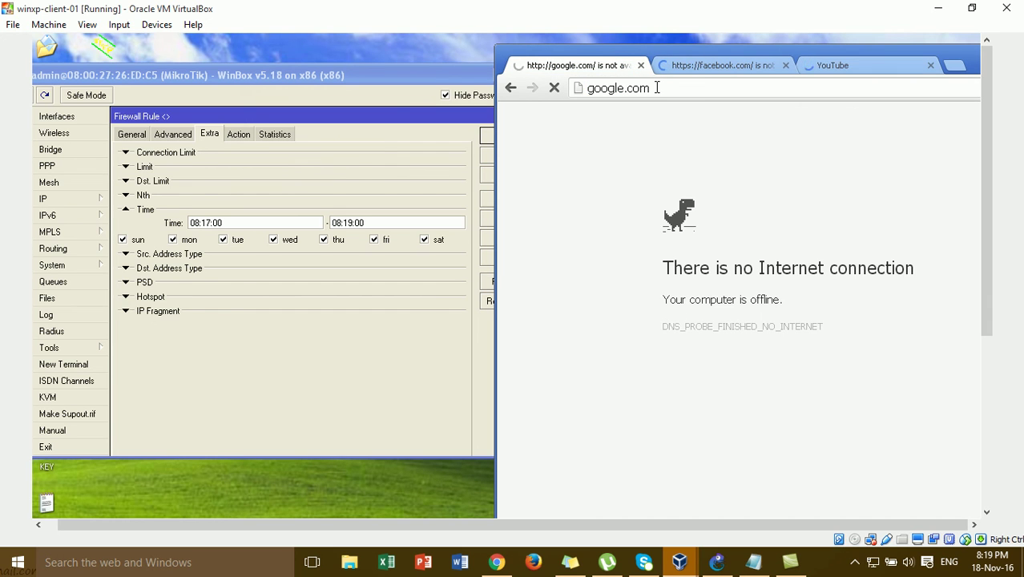
{"action": "left_click", "coordinate": [855, 68]}
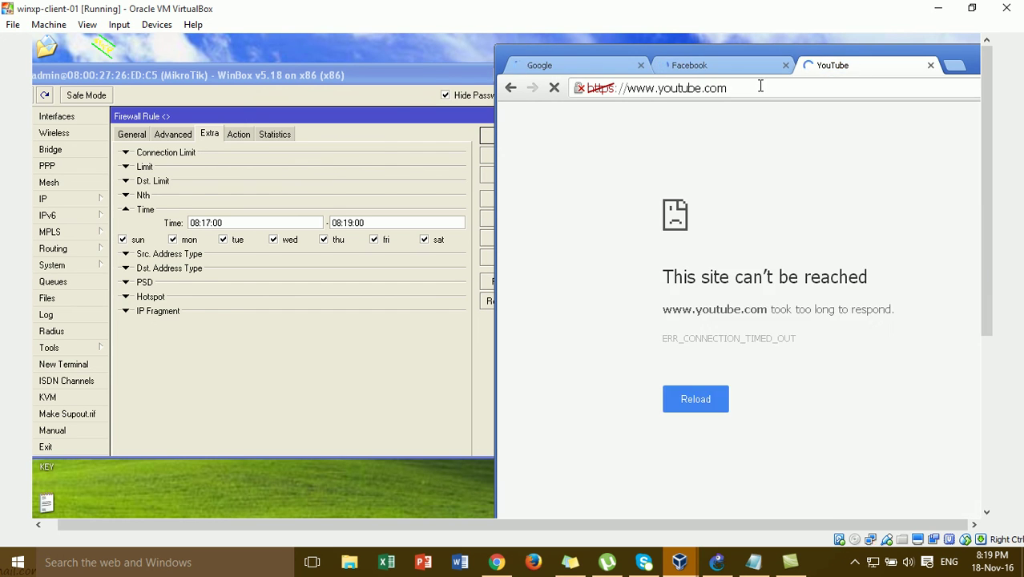
Step: View the Facebook and Google tabs and search Google for "cisco" to test the restored internet access
{"action": "left_click", "coordinate": [736, 72]}
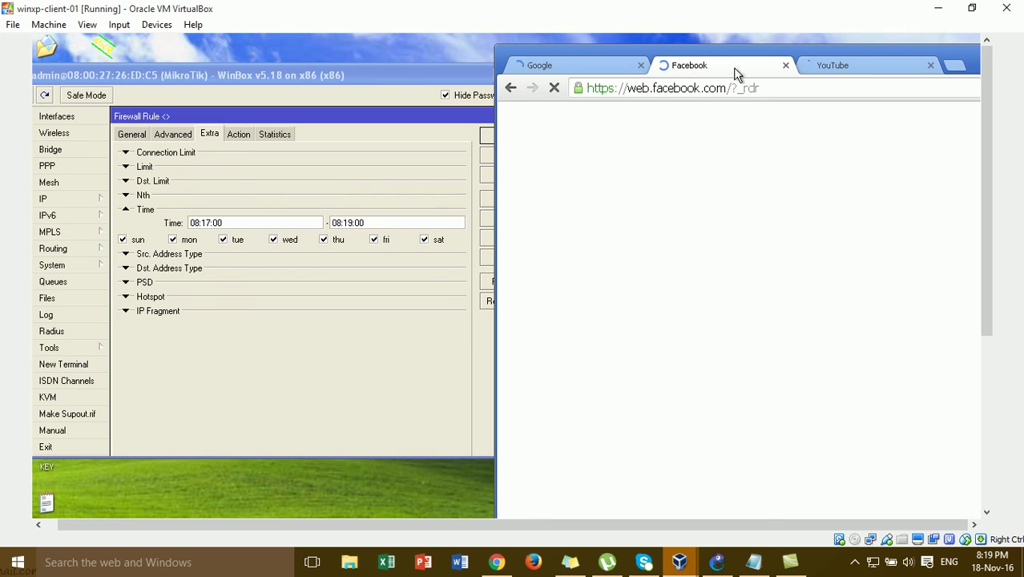
{"action": "left_click", "coordinate": [581, 72]}
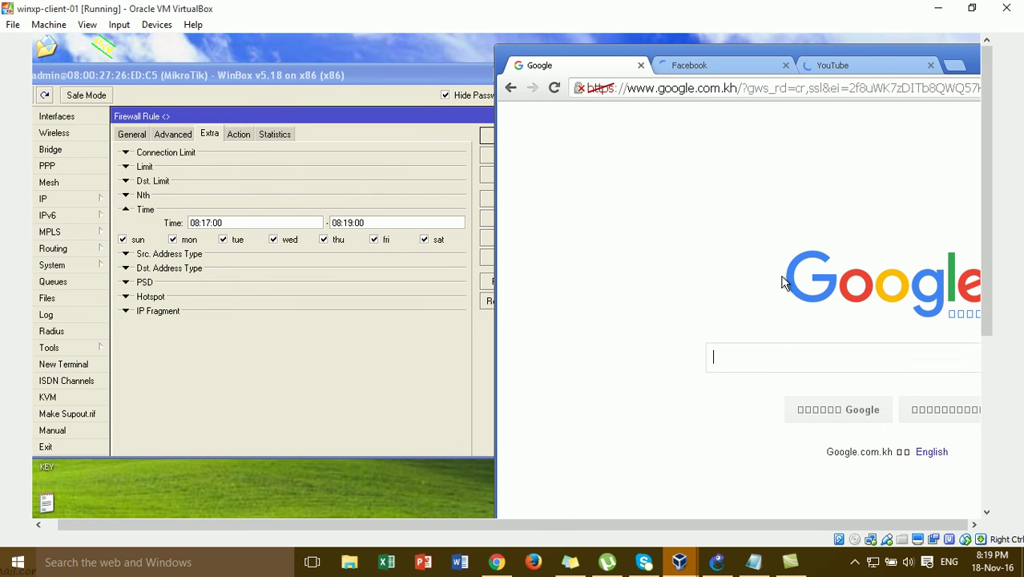
{"action": "type", "text": "cisco"}
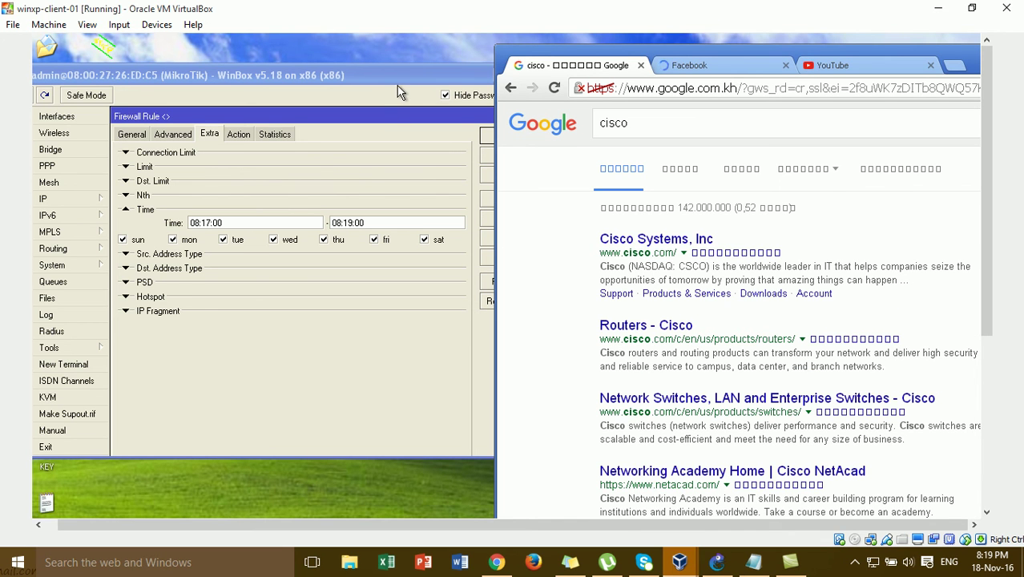
Step: Minimize the Chrome window and move the WinBox window with the firewall rule to the middle of the desktop
{"action": "left_click", "coordinate": [402, 80]}
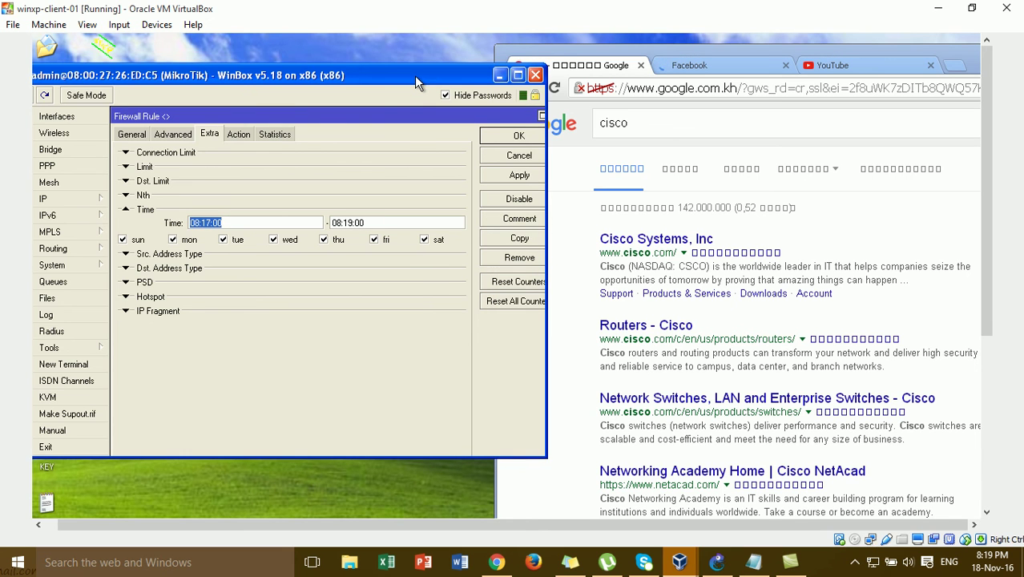
{"action": "left_click_drag", "start_coordinate": [414, 75], "coordinate": [482, 64]}
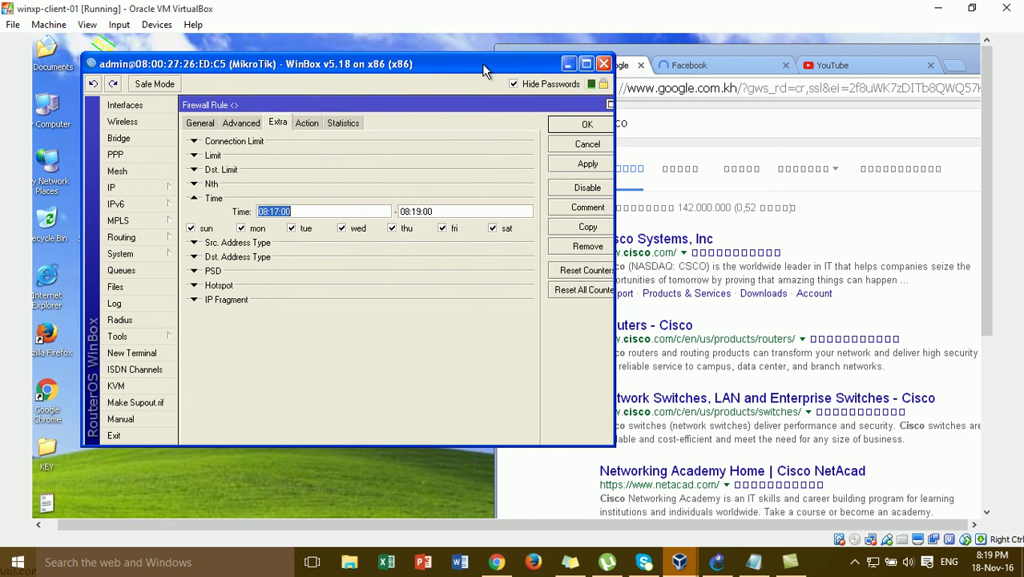
{"action": "left_click_drag", "start_coordinate": [920, 50], "coordinate": [564, 63]}
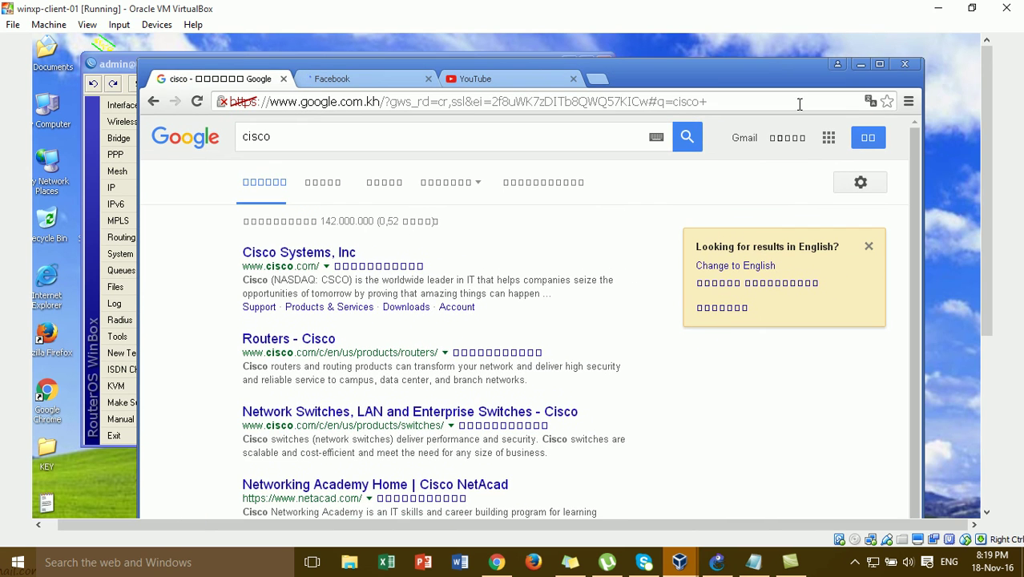
{"action": "left_click", "coordinate": [858, 67]}
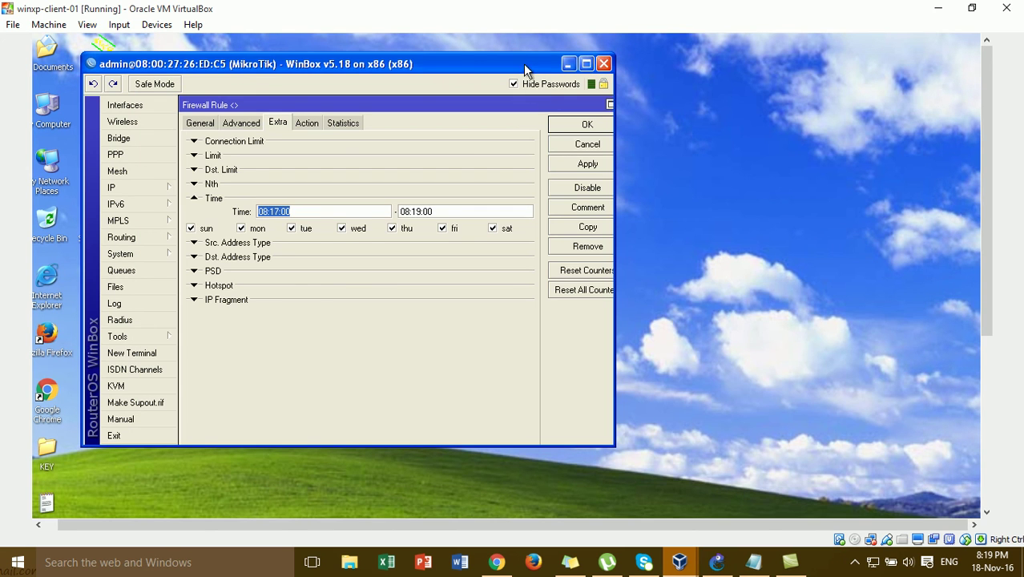
{"action": "left_click_drag", "start_coordinate": [521, 63], "coordinate": [686, 66]}
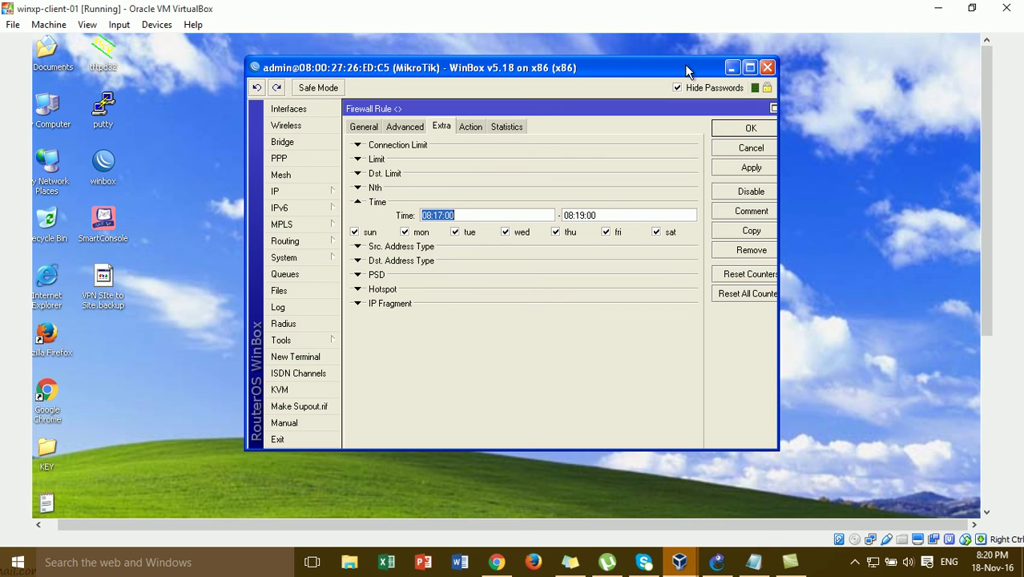
Step: Review the rule's start and end times, accept and close the rule, and view its action and chain among the filter rules
{"action": "left_click", "coordinate": [491, 210]}
{"action": "key", "text": "Tab"}
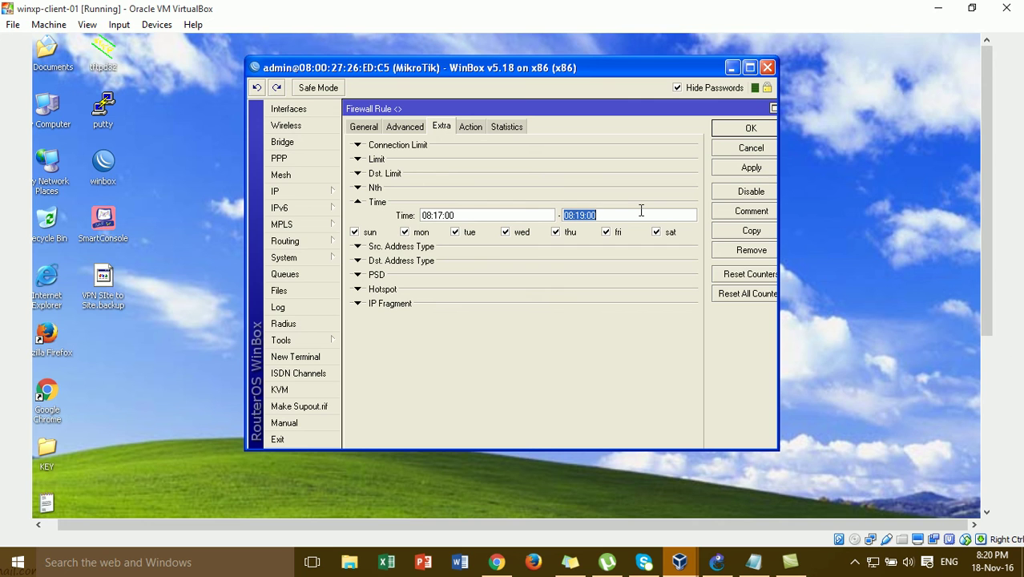
{"action": "left_click", "coordinate": [530, 217]}
{"action": "left_click", "coordinate": [731, 130]}
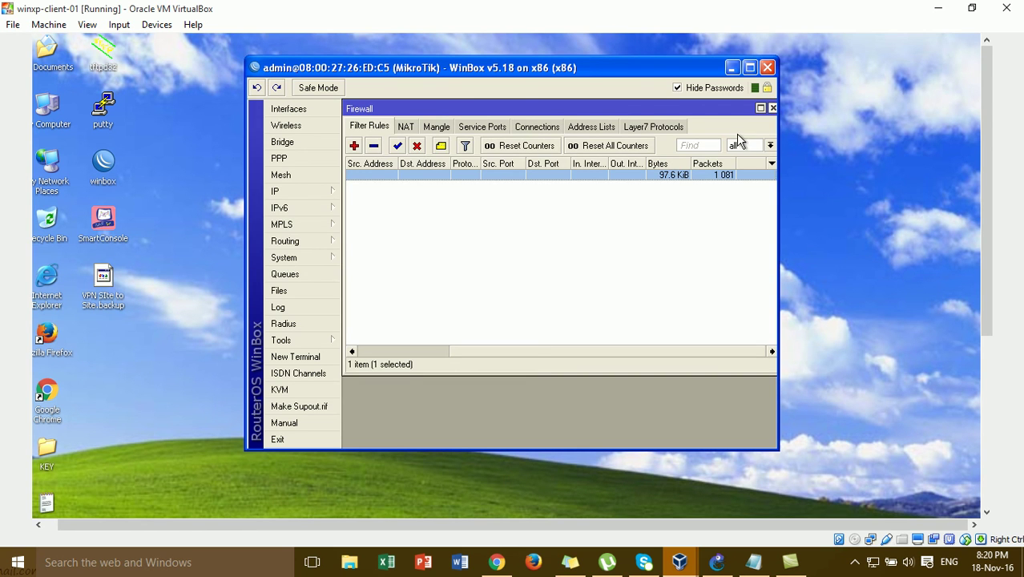
{"action": "left_click", "coordinate": [398, 353]}
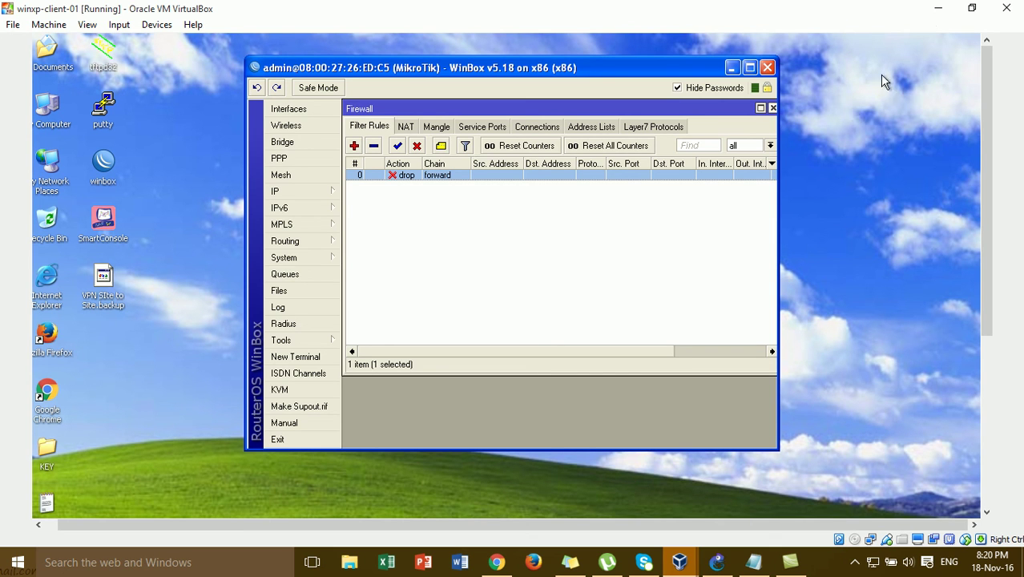
{"action": "left_click", "coordinate": [929, 11]}
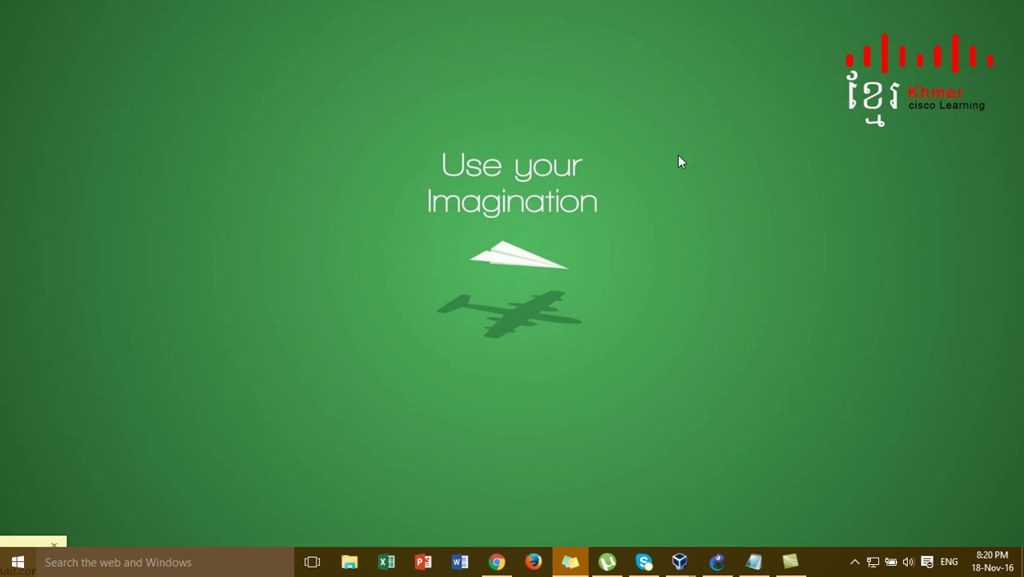
{"action": "left_click", "coordinate": [789, 563]}
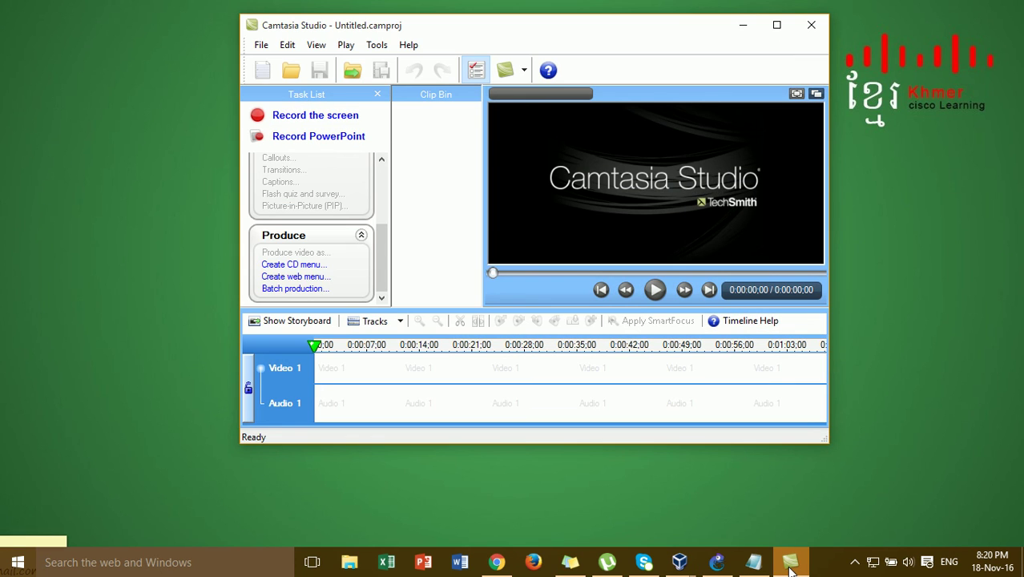
{"action": "left_click", "coordinate": [790, 566]}
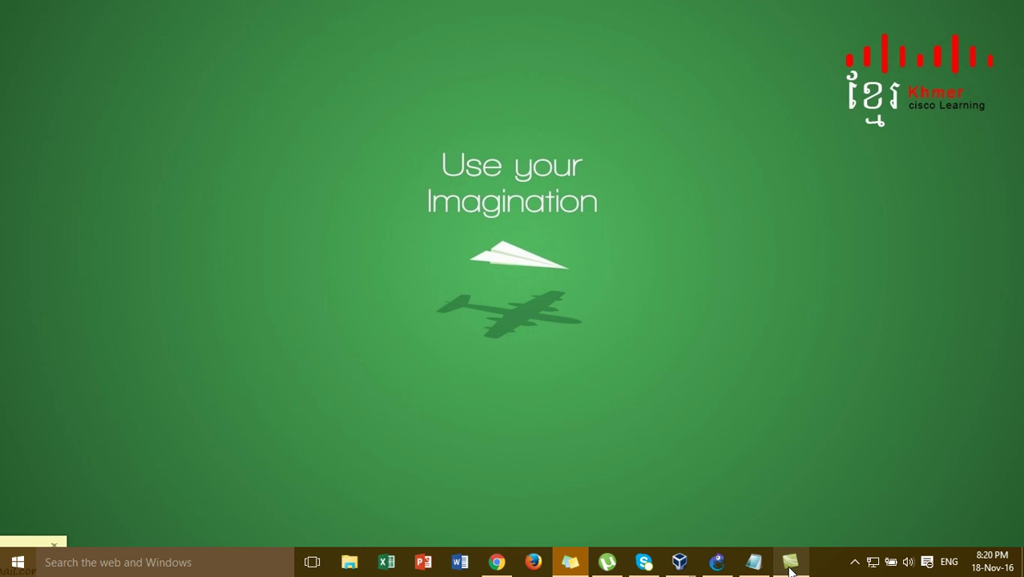
{"action": "left_click", "coordinate": [854, 561]}
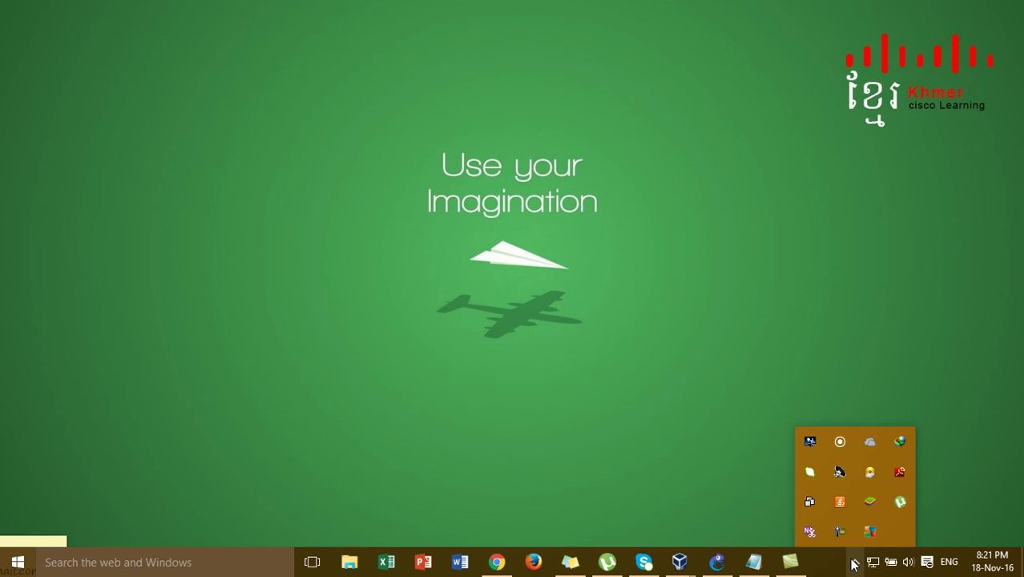